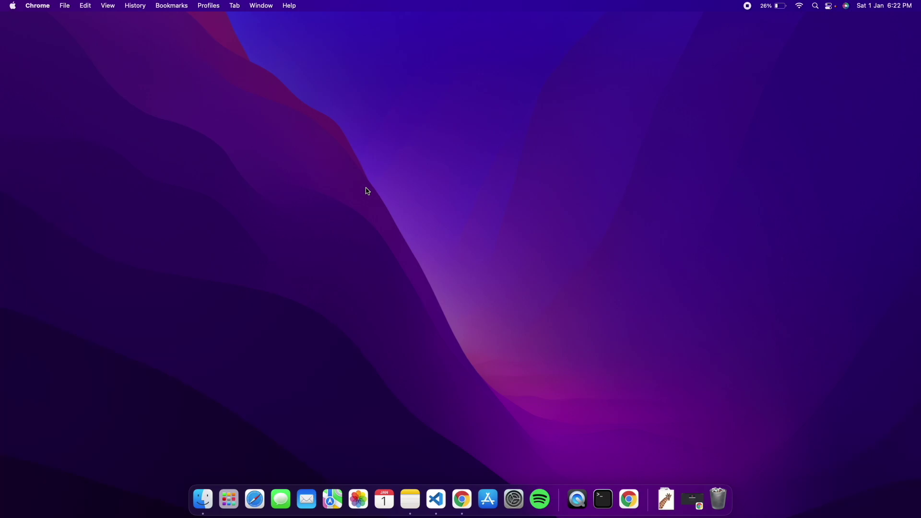
# Restore the minimized Chrome window, go to instagram.com and open the nft account's profile from the recent searches
pyautogui.click(696, 502)
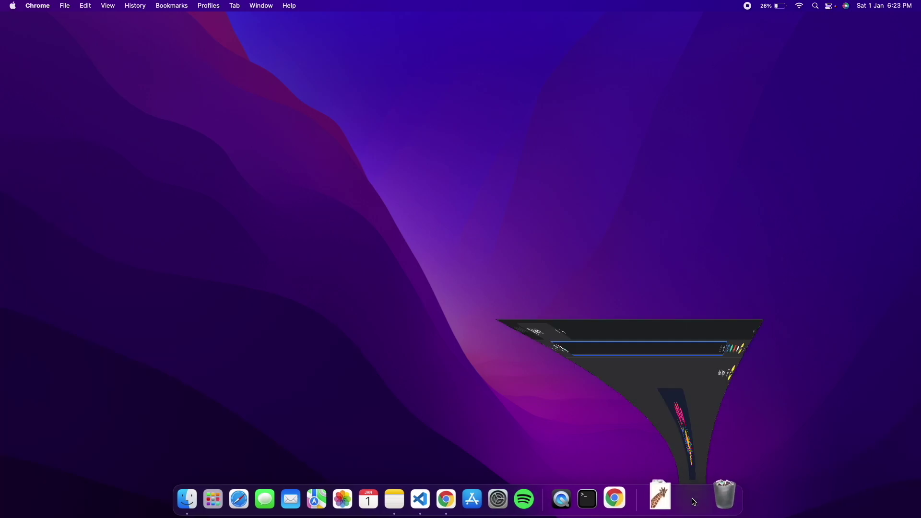
pyautogui.write('instagram.com')
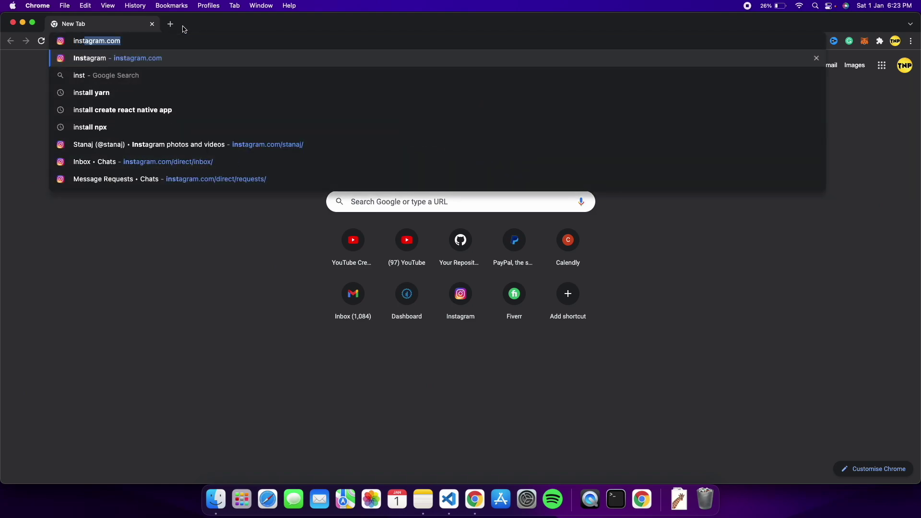
pyautogui.press('Return')
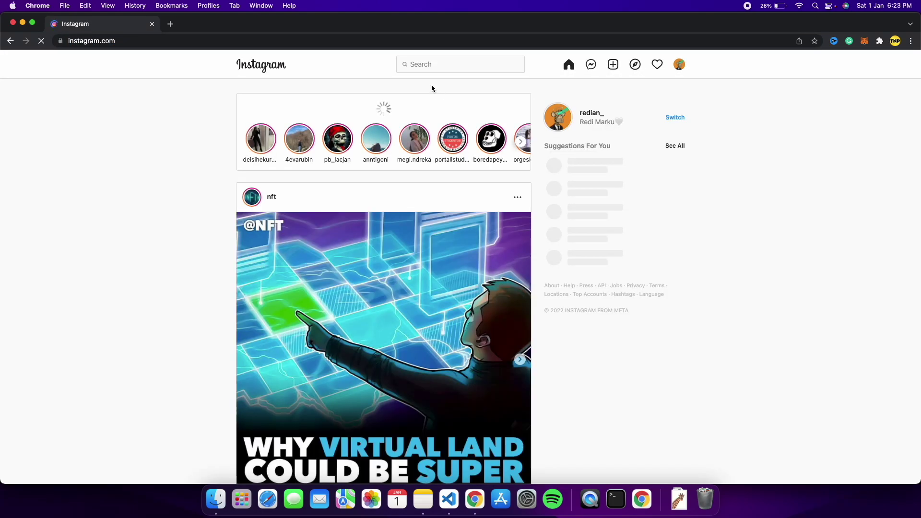
pyautogui.click(422, 65)
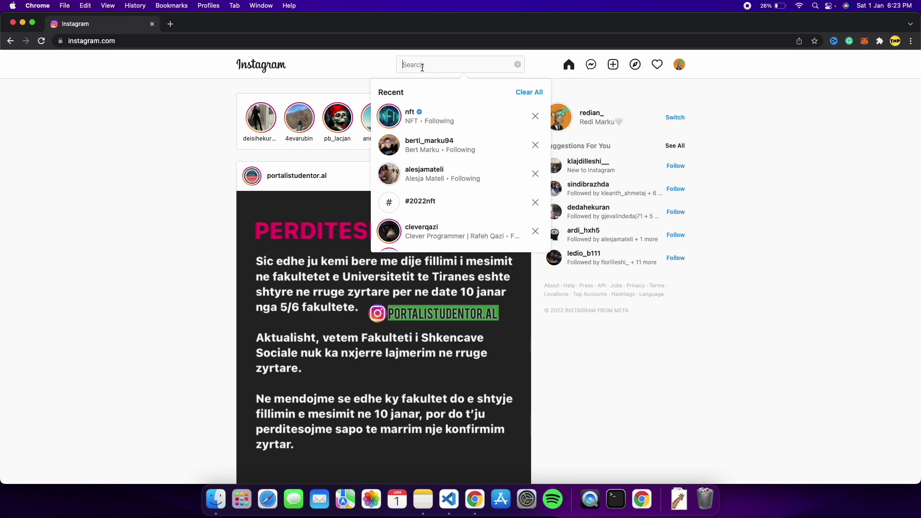
pyautogui.click(422, 117)
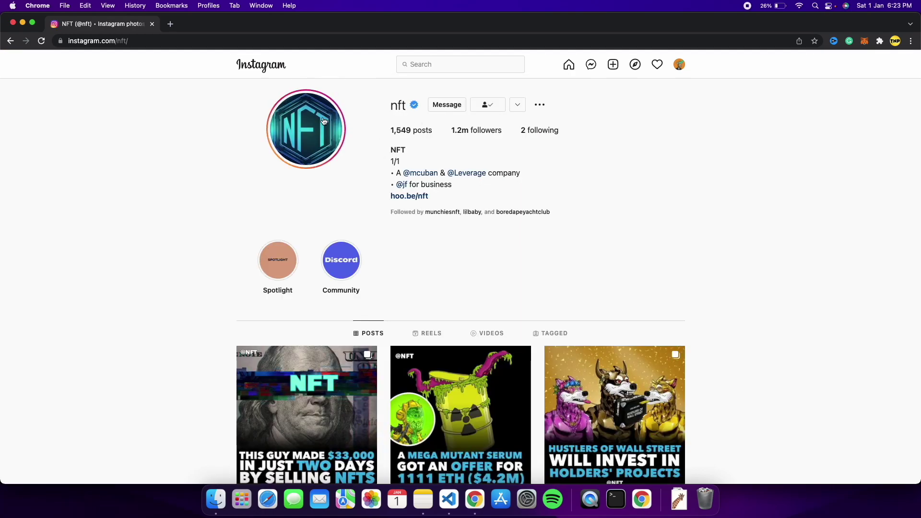
# Look over the nft profile, browse through its list of followers and close the list
pyautogui.scroll(-3, 372, 242)
pyautogui.scroll(3, 372, 242)
pyautogui.click(503, 131)
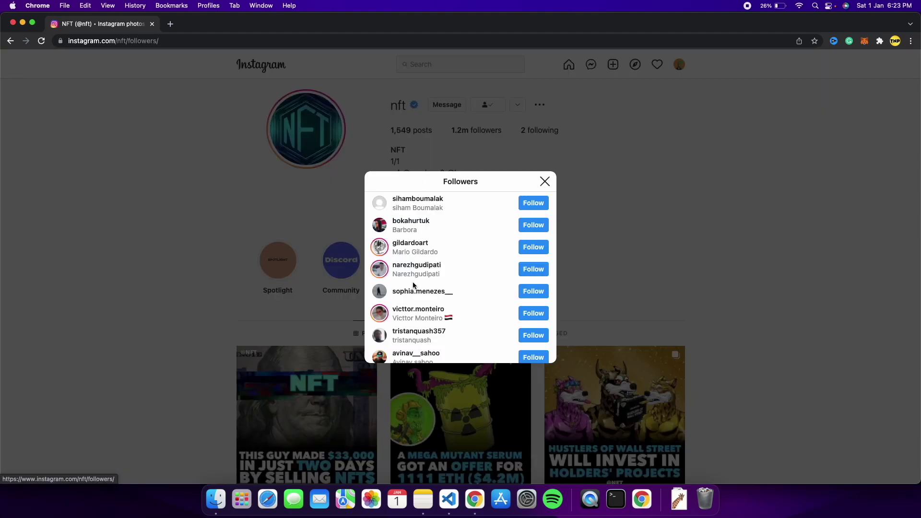
pyautogui.scroll(-5, 412, 284)
pyautogui.scroll(-3, 413, 286)
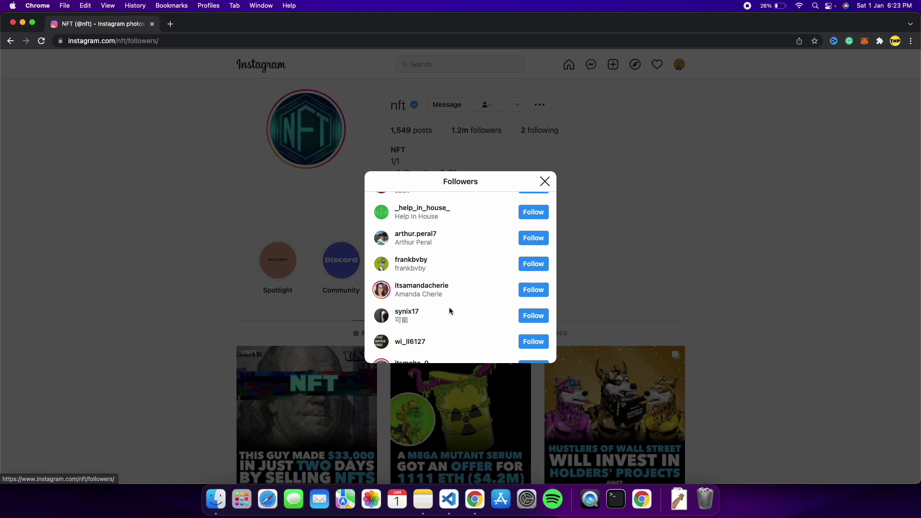
pyautogui.scroll(-3, 450, 311)
pyautogui.click(545, 181)
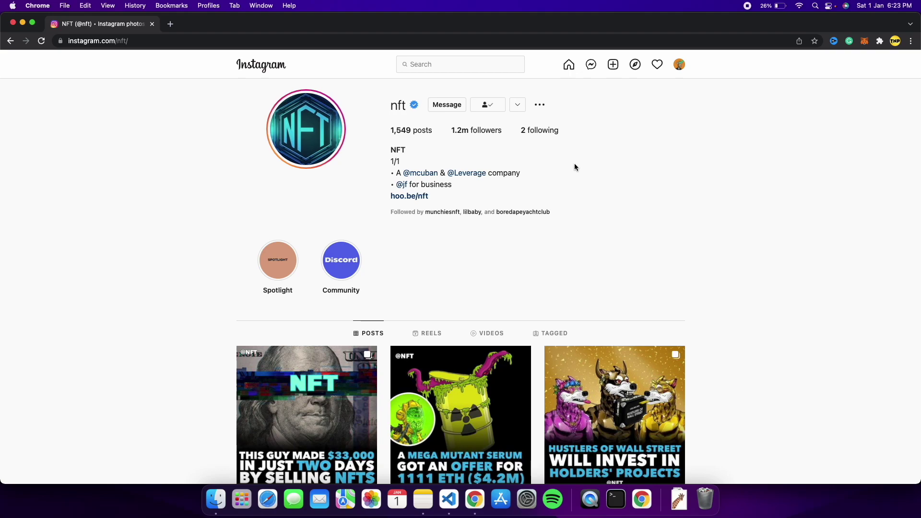
# Review the posts on the nft profile and browse its followers list once more, closing it when done
pyautogui.scroll(-5, 574, 167)
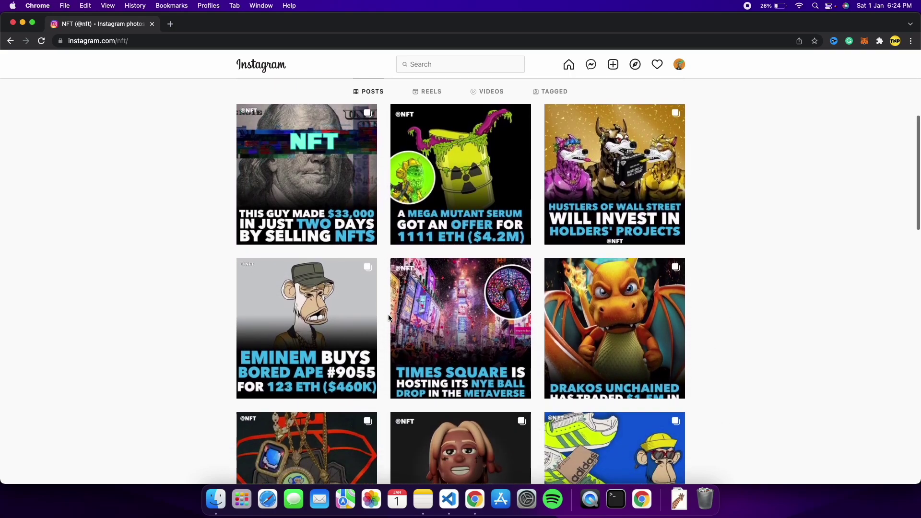
pyautogui.scroll(-4, 389, 317)
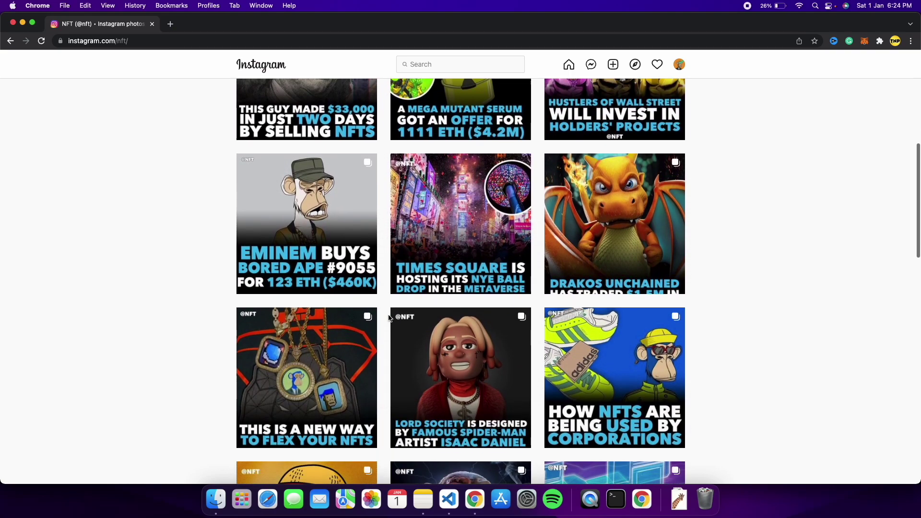
pyautogui.scroll(10, 388, 317)
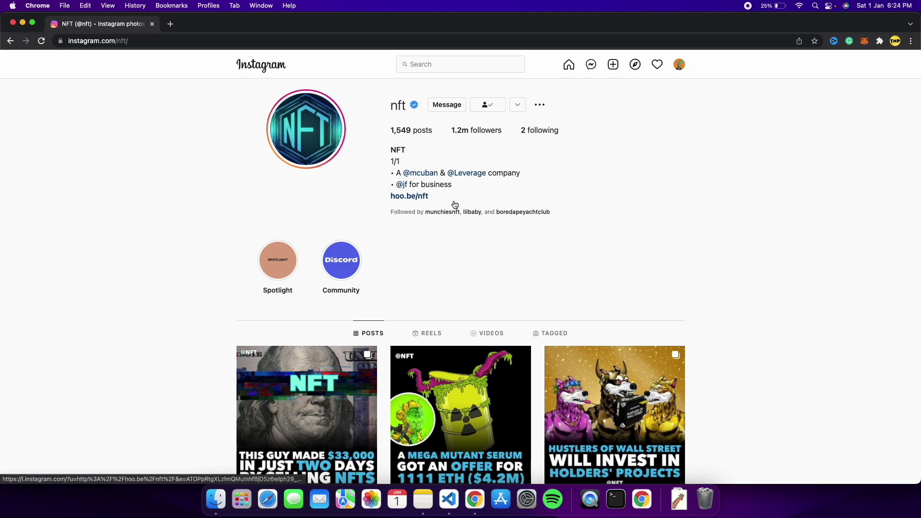
pyautogui.click(474, 130)
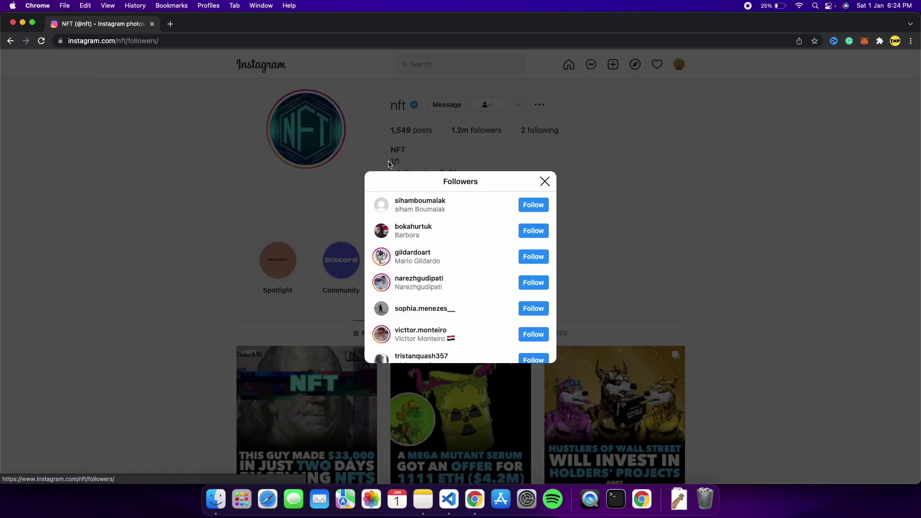
pyautogui.scroll(-15, 453, 259)
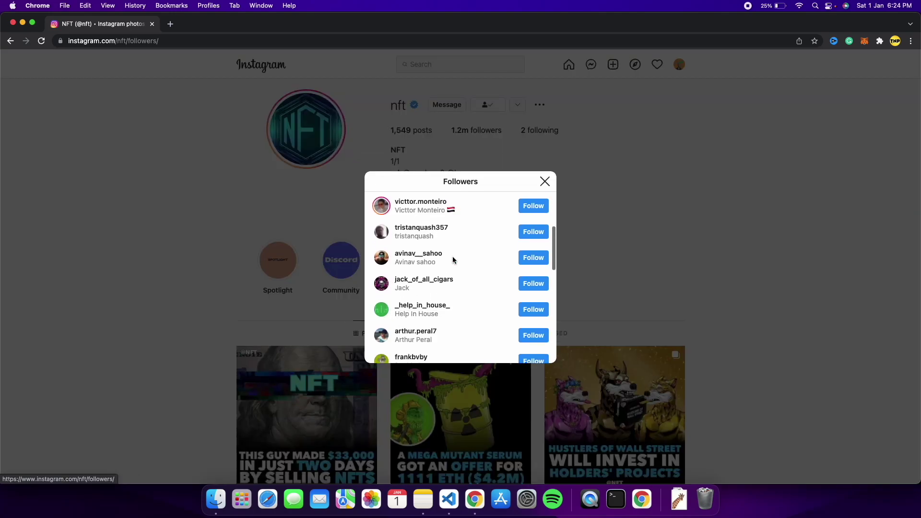
pyautogui.scroll(-5, 453, 259)
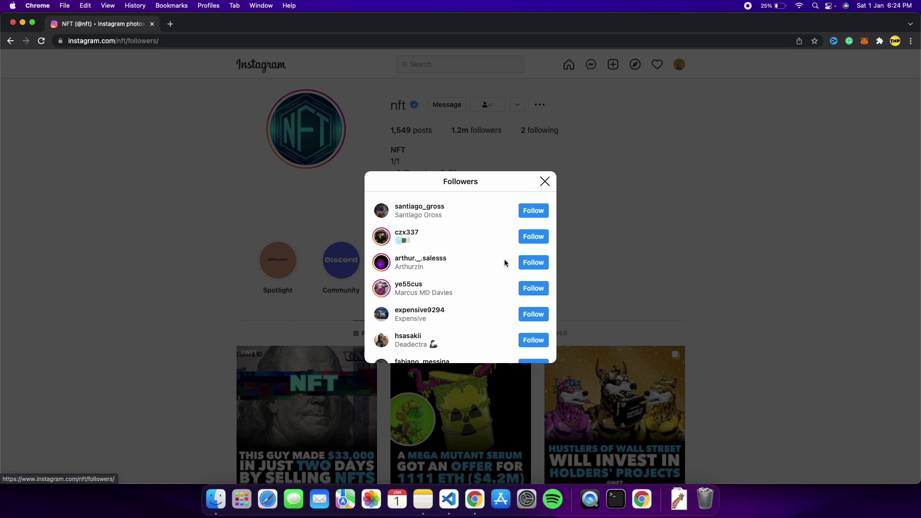
pyautogui.click(545, 181)
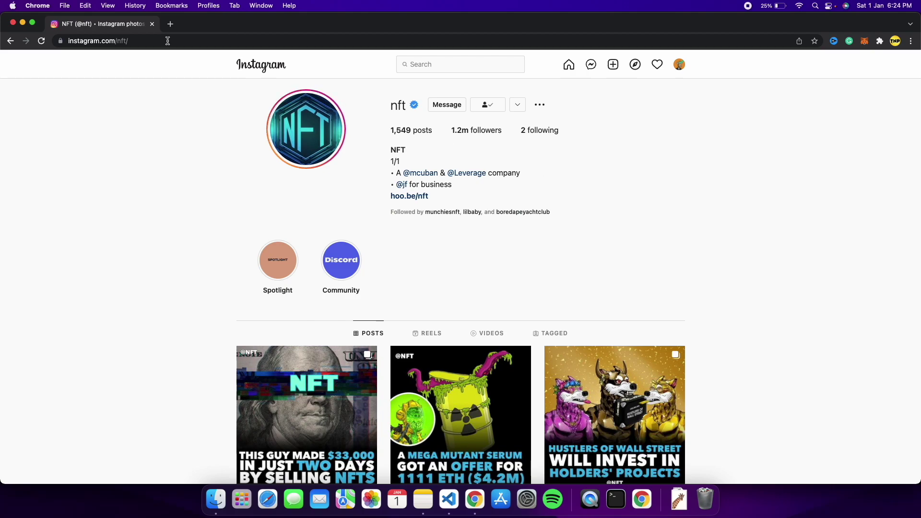
# Search Google for "python download" in a new tab, view the python.org downloads page and close the tab
pyautogui.click(171, 23)
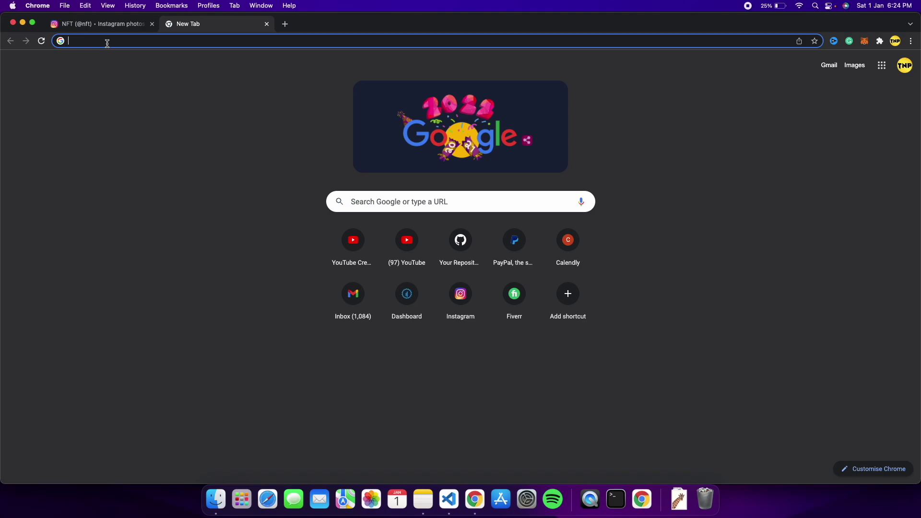
pyautogui.write('python do')
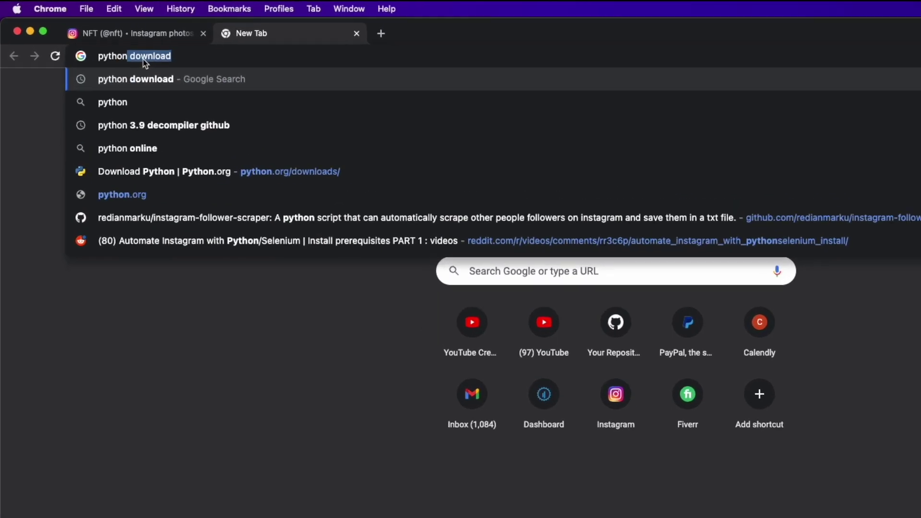
pyautogui.press('Return')
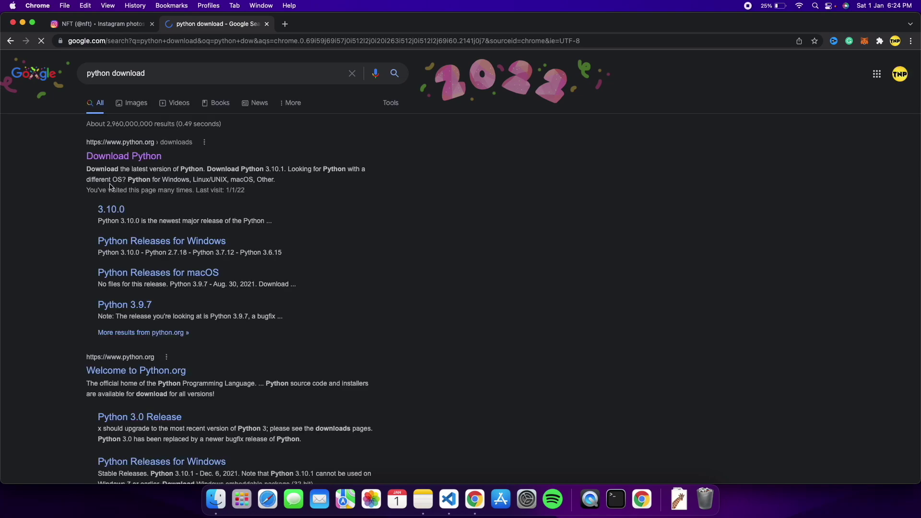
pyautogui.click(128, 161)
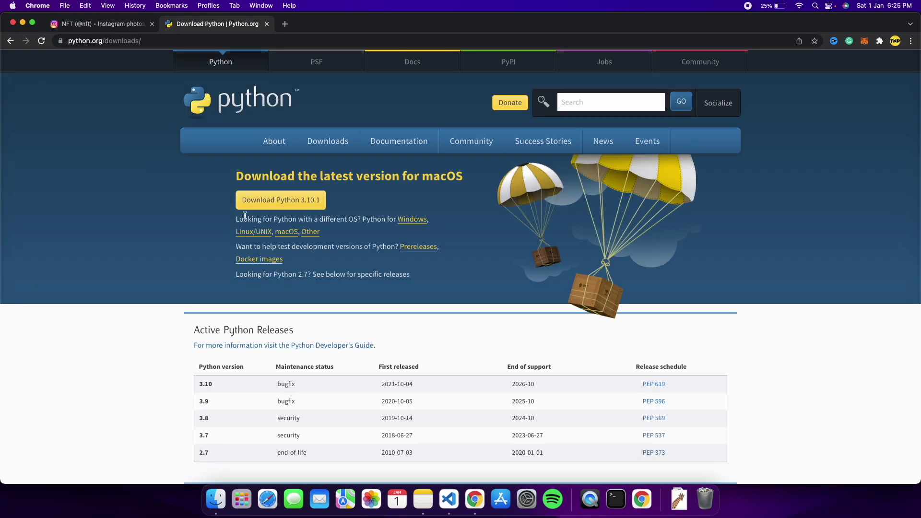
pyautogui.click(266, 24)
# Search for "vs code download" in a new tab, view the Visual Studio Code download page and close the tab
pyautogui.click(170, 24)
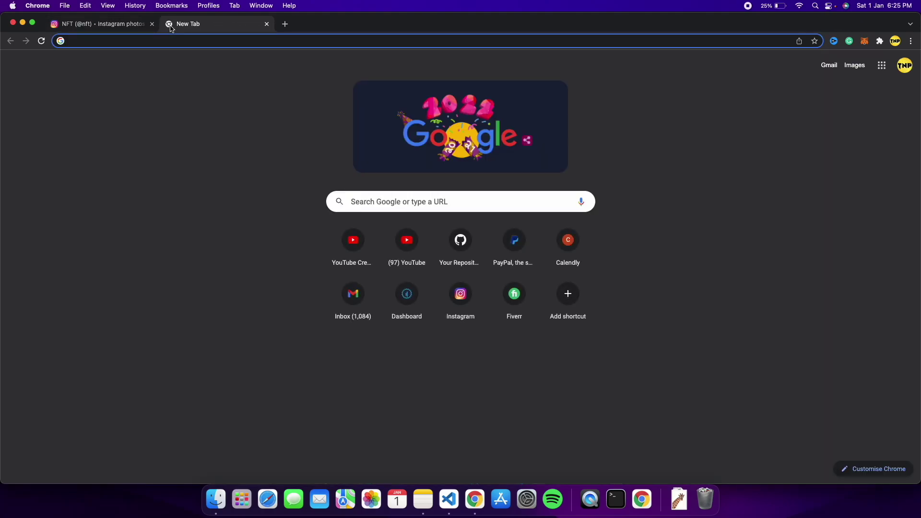
pyautogui.write('vs c')
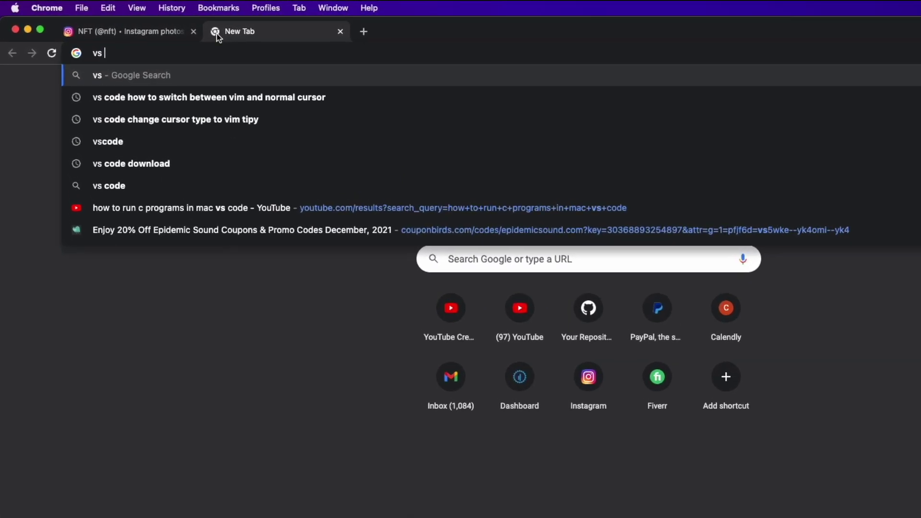
pyautogui.write('ode dow')
pyautogui.press('Return')
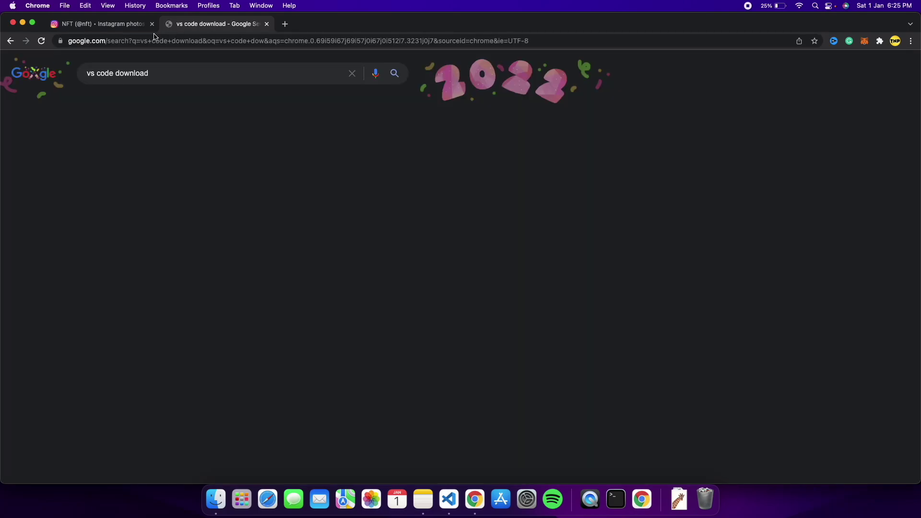
pyautogui.click(162, 190)
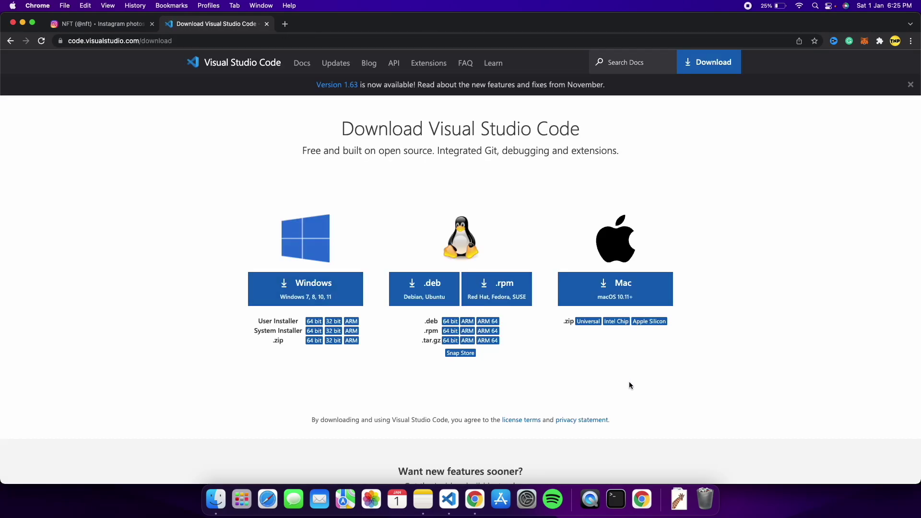
pyautogui.press('super+w')
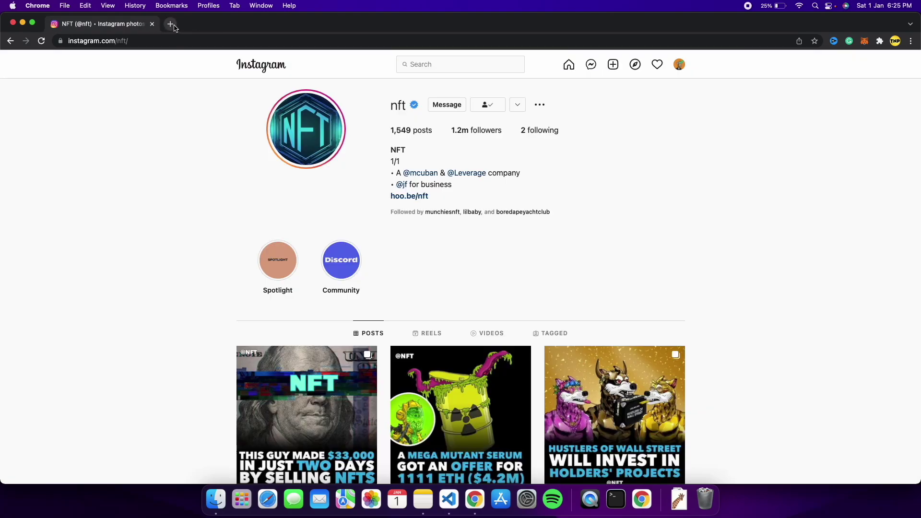
# Open the script author's GitHub profile in a new tab and show its list of repositories
pyautogui.click(171, 25)
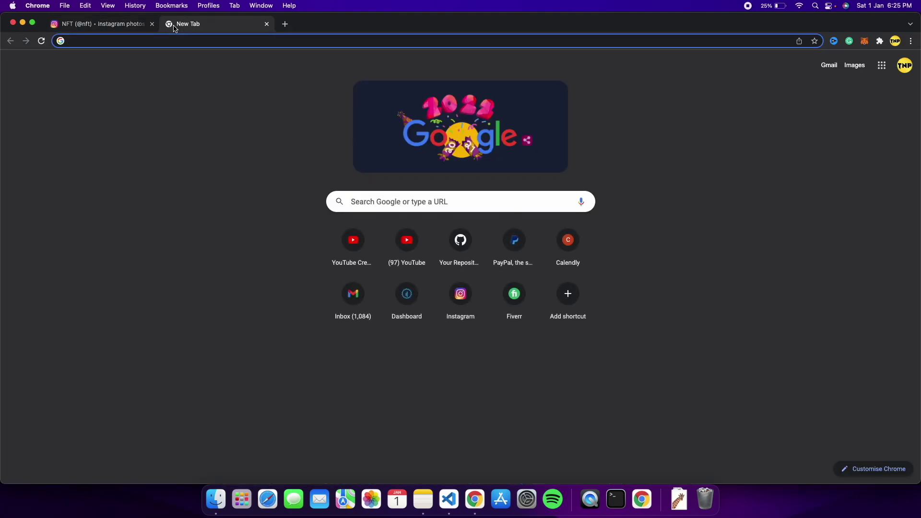
pyautogui.write('gi')
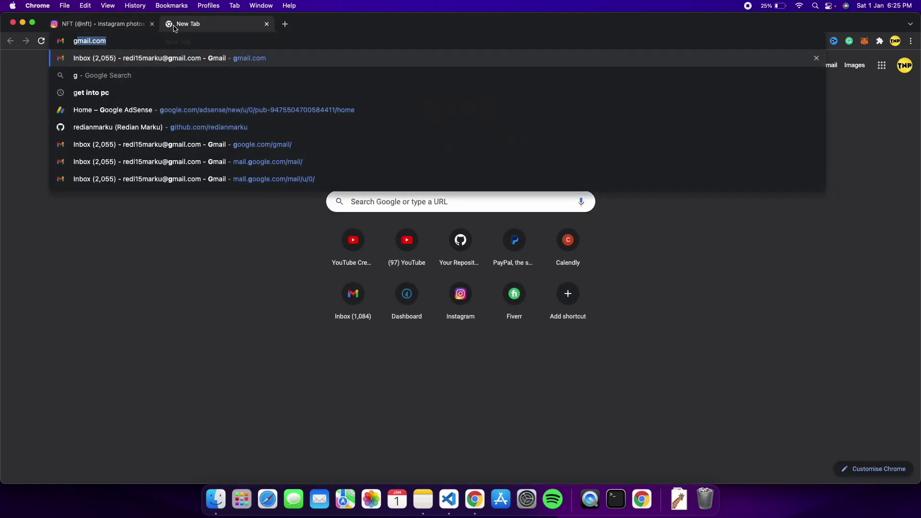
pyautogui.press('Return')
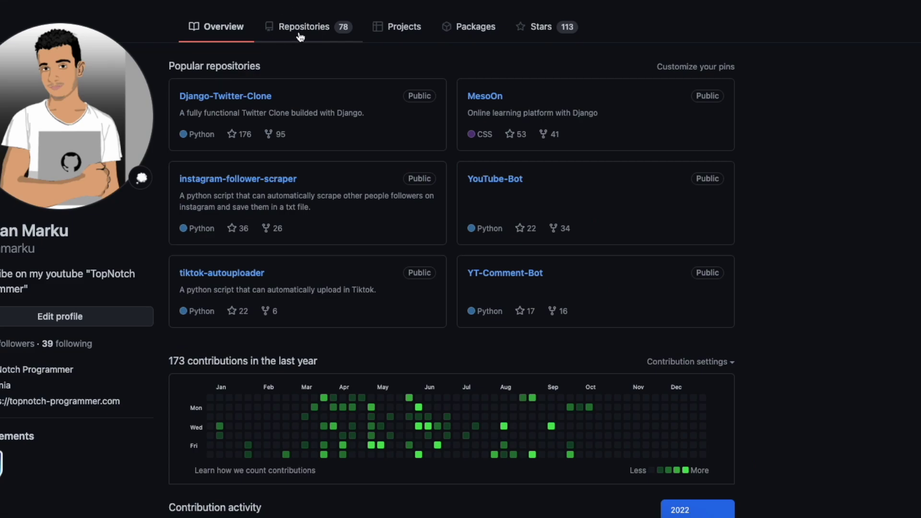
pyautogui.click(301, 30)
# Filter the repositories by "scraper" and open the instagram-follower-scraper repository
pyautogui.click(218, 62)
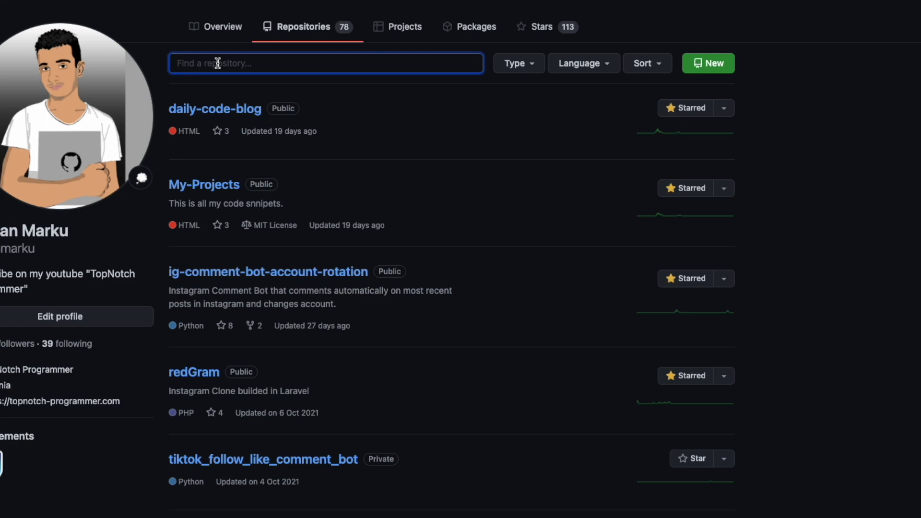
pyautogui.write('scraper')
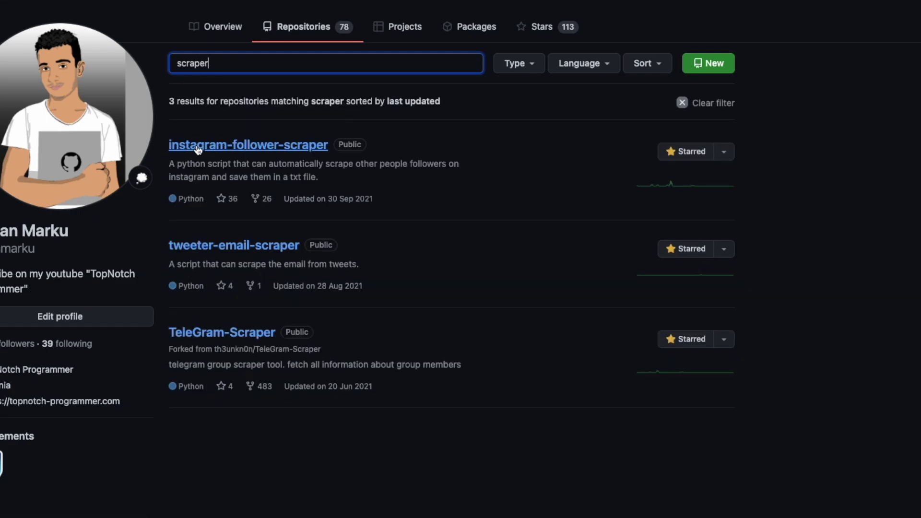
pyautogui.click(246, 151)
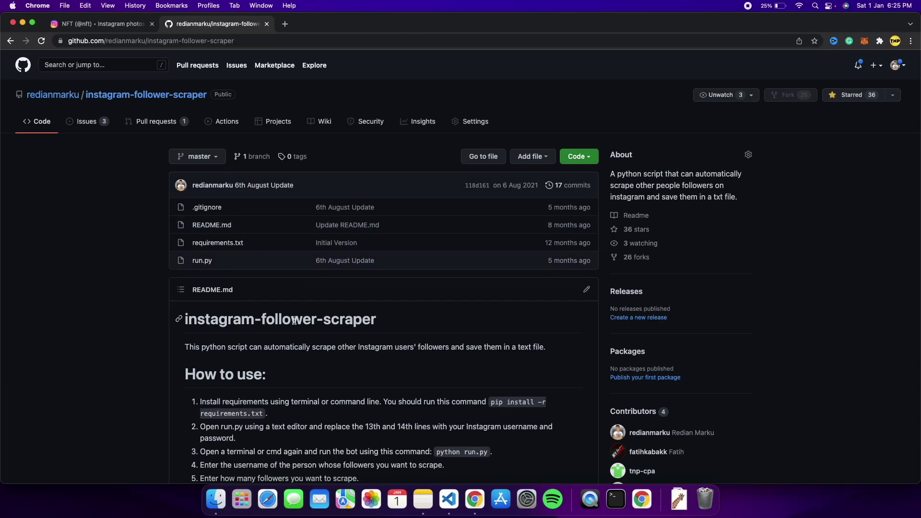
# Download the instagram-follower-scraper repository as a ZIP archive and extract instagram-follower-scraper-master.zip in the Downloads folder
pyautogui.scroll(-5, 294, 321)
pyautogui.scroll(4, 294, 320)
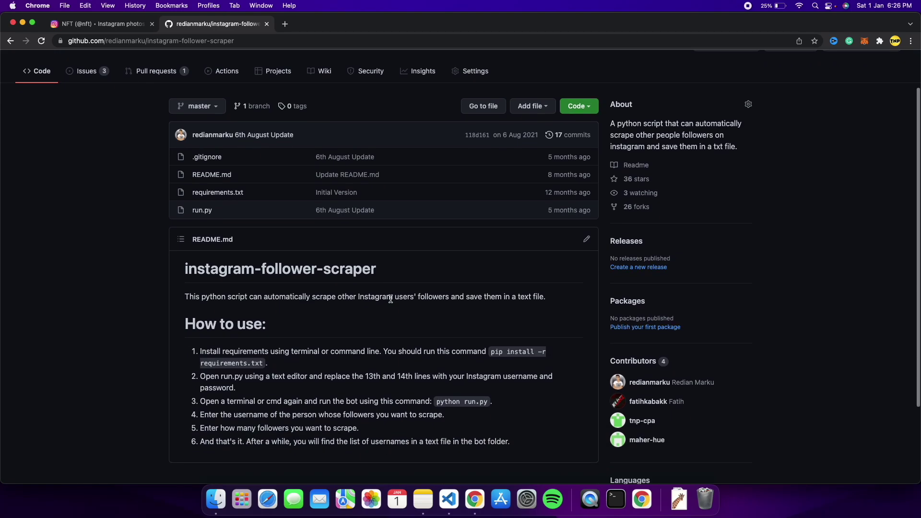
pyautogui.click(573, 106)
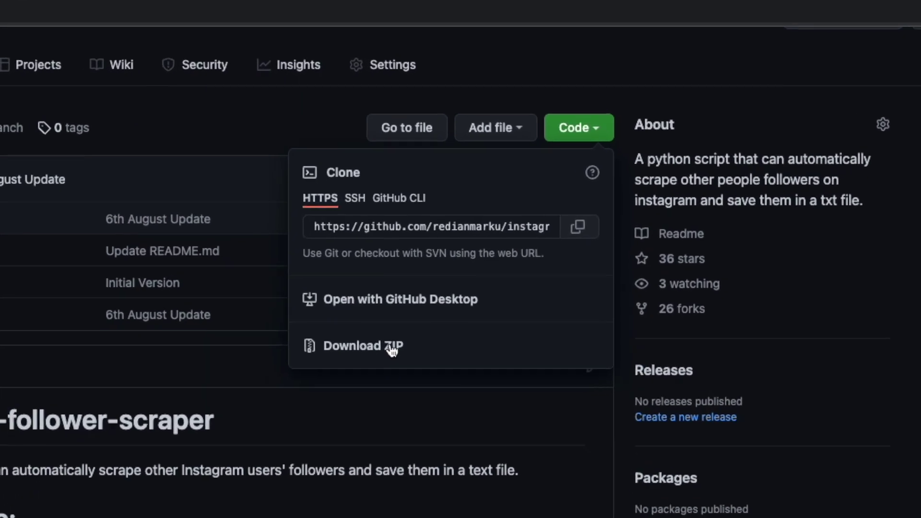
pyautogui.click(364, 389)
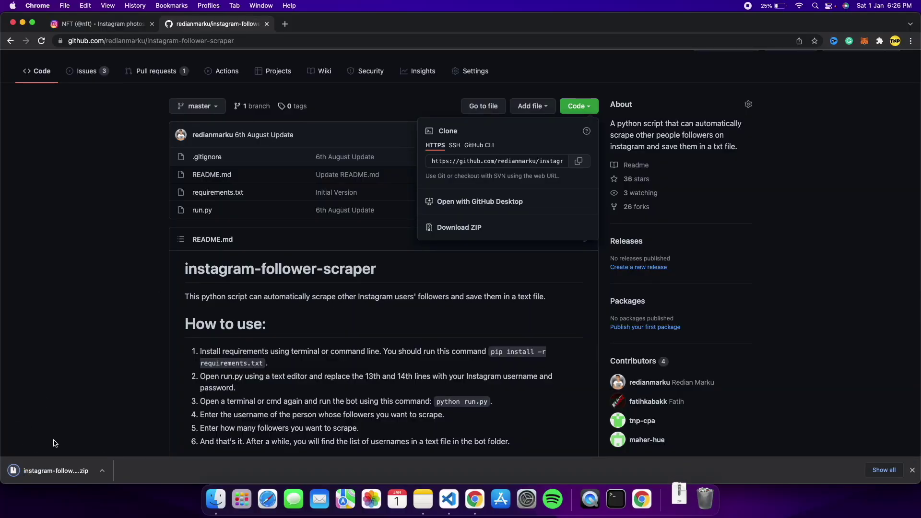
pyautogui.click(679, 499)
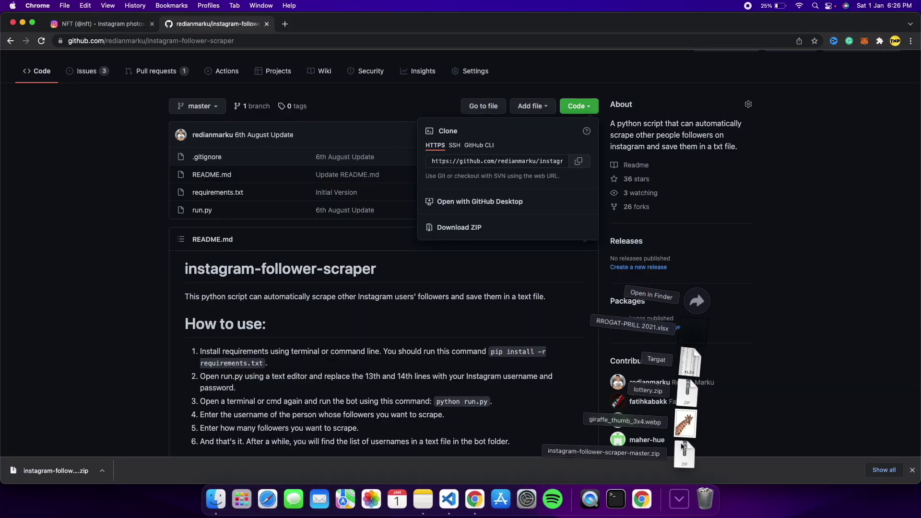
pyautogui.click(683, 454)
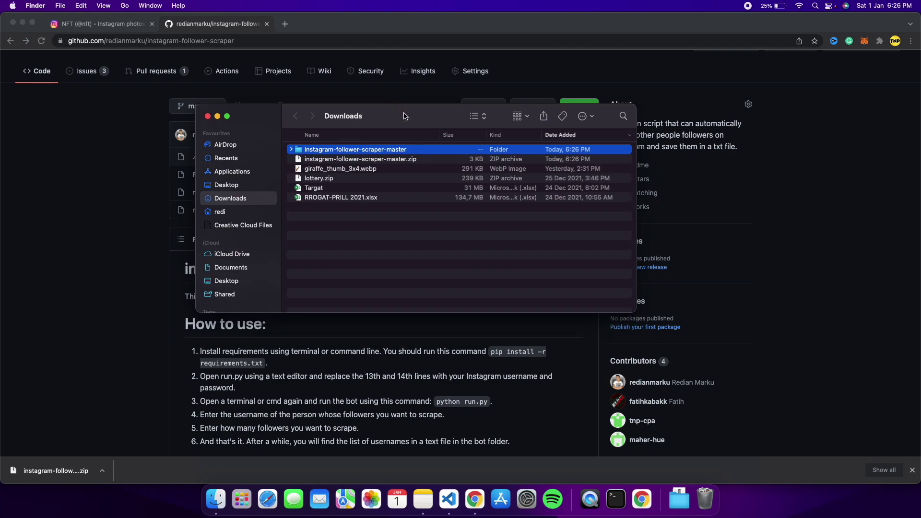
# Move the extracted instagram-follower-scraper-master folder from Downloads to the Desktop and minimise the Finder and browser windows
pyautogui.click(291, 149)
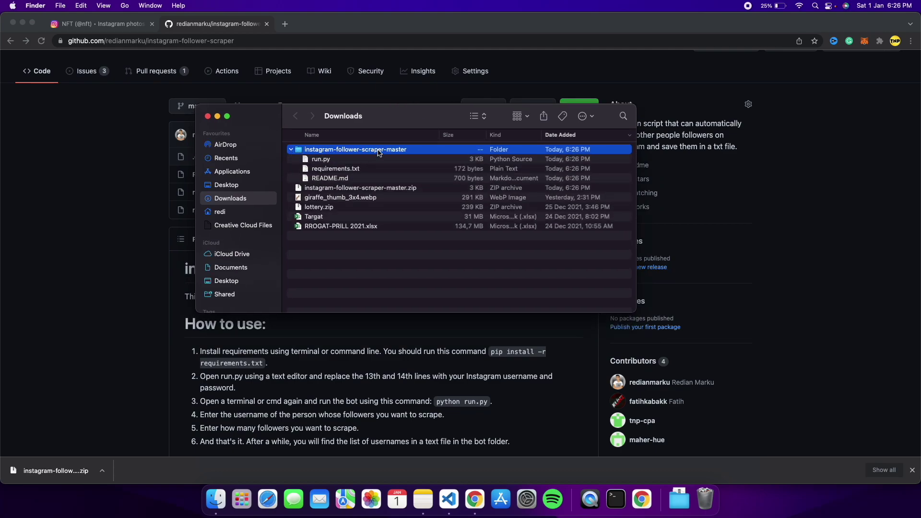
pyautogui.moveTo(384, 151); pyautogui.dragTo(229, 185)
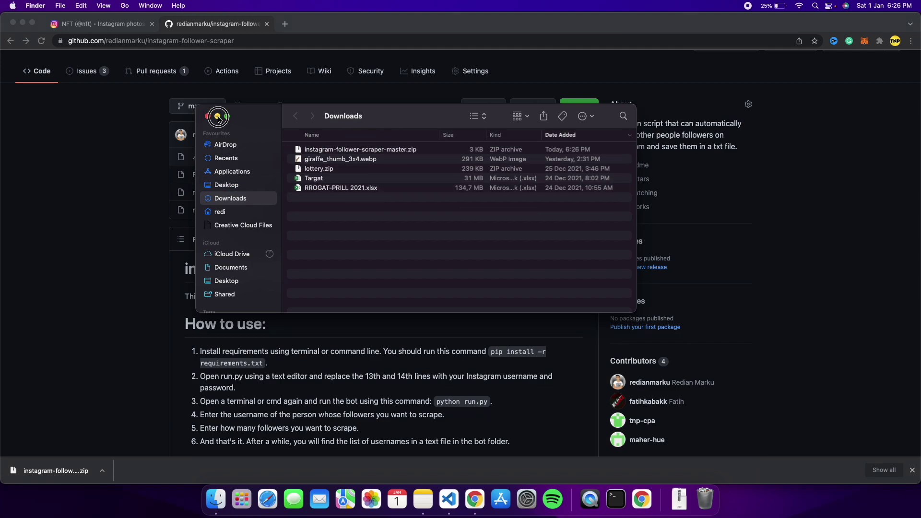
pyautogui.click(218, 117)
pyautogui.click(22, 24)
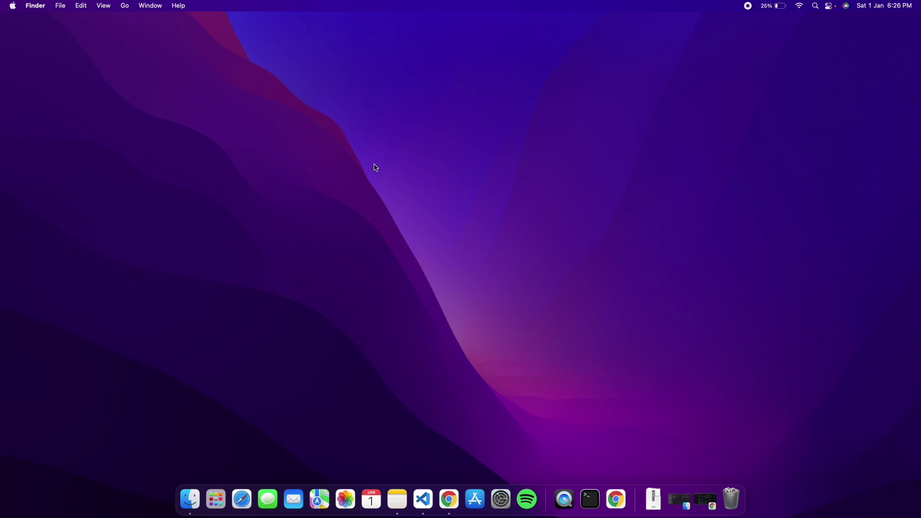
# Open Terminal and enlarge its text for better readability
pyautogui.press('super+space')
pyautogui.write('ter')
pyautogui.press('Return')
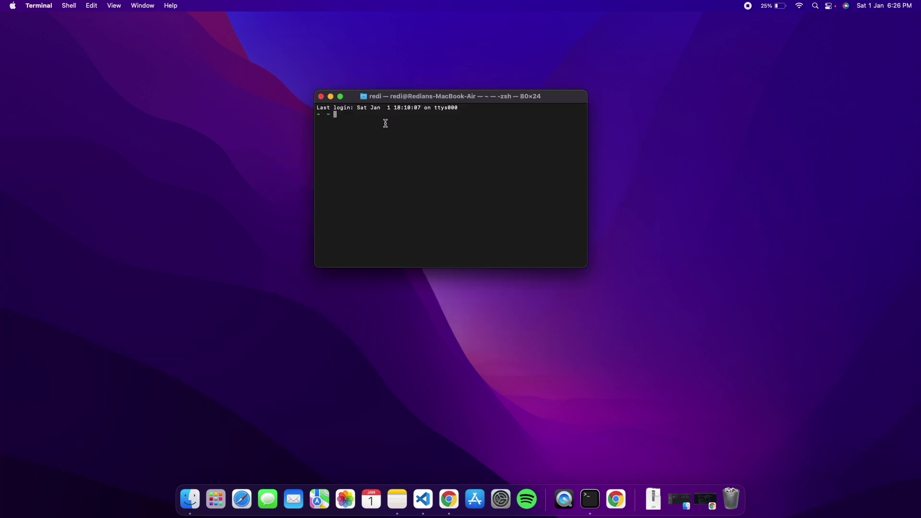
pyautogui.press('super+equal')
pyautogui.press('super+equal')
pyautogui.press('super+equal')
pyautogui.press('super+equal')
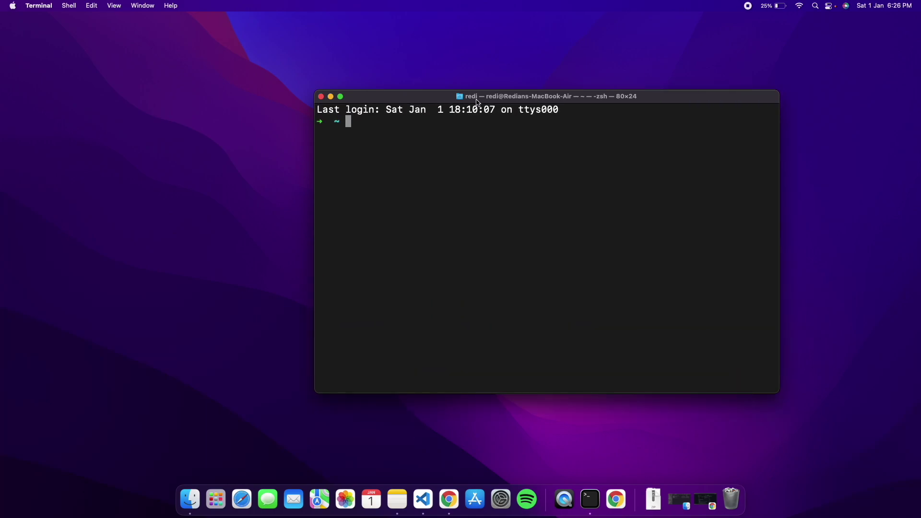
pyautogui.press('super+equal')
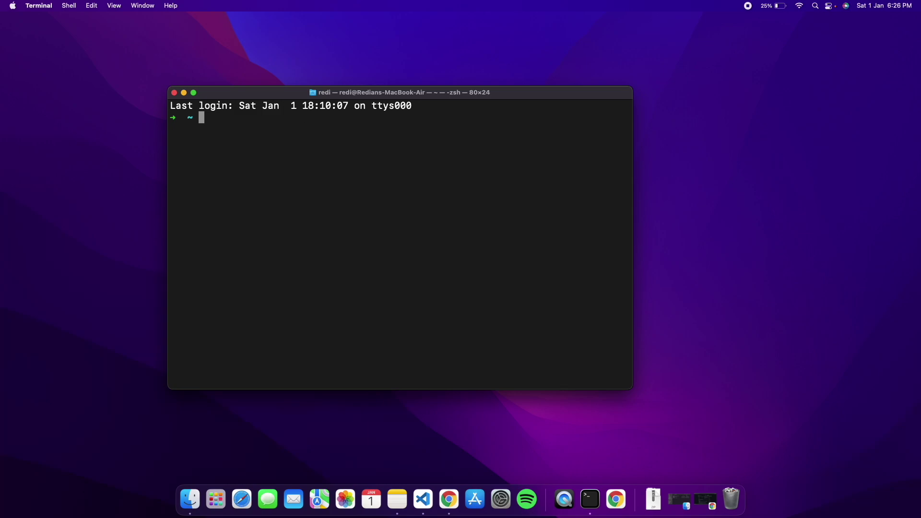
# Change the working directory to Desktop and list its contents
pyautogui.write('cd Desk')
pyautogui.press('Tab')
pyautogui.press('Return')
pyautogui.write('ls')
pyautogui.press('Return')
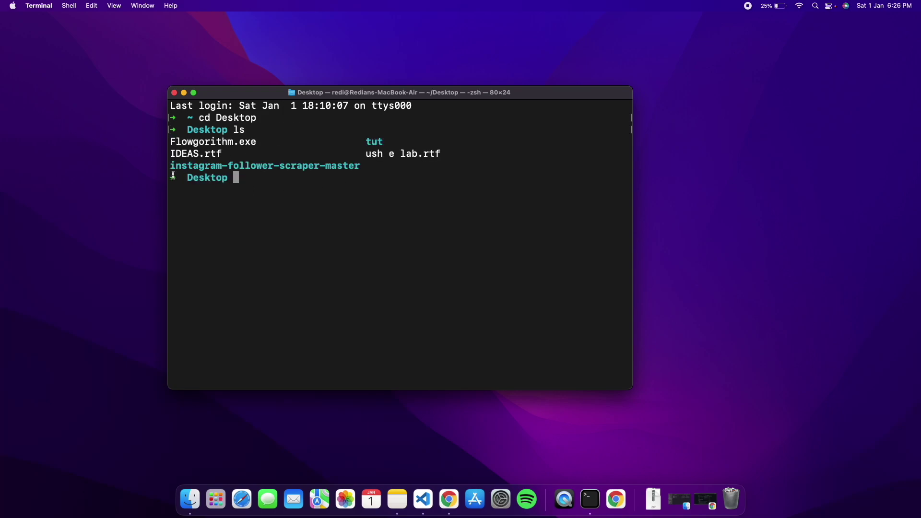
# Change into the instagram-follower-scraper-master directory and list its files
pyautogui.moveTo(170, 166); pyautogui.dragTo(361, 167)
pyautogui.click(308, 183)
pyautogui.write('cd ins')
pyautogui.press('Tab')
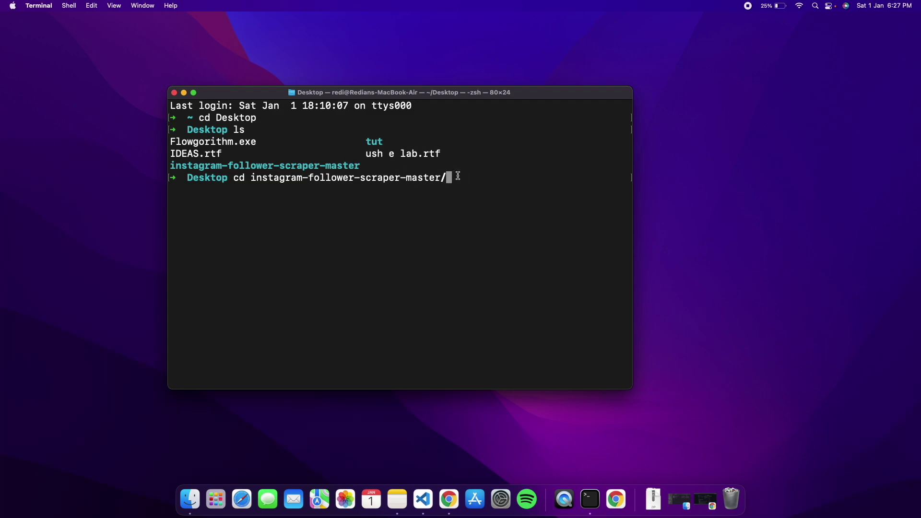
pyautogui.press('Return')
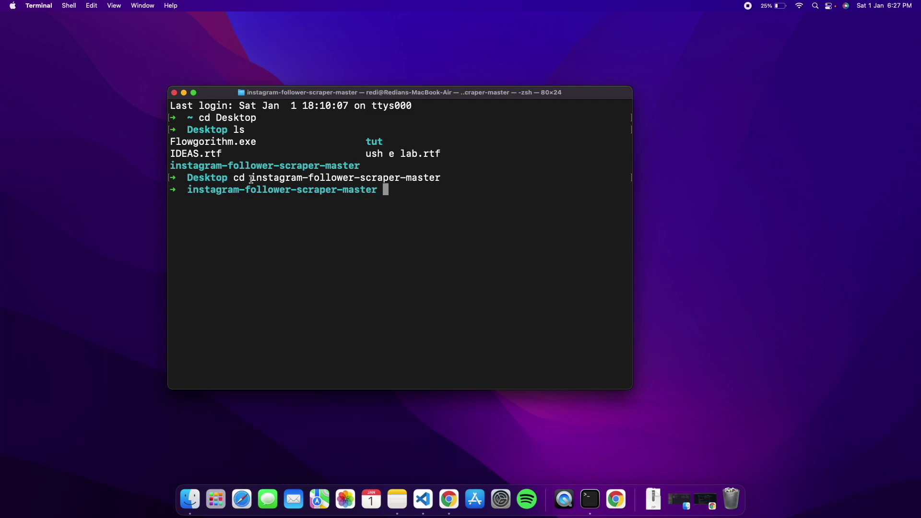
pyautogui.write('ls')
pyautogui.press('Return')
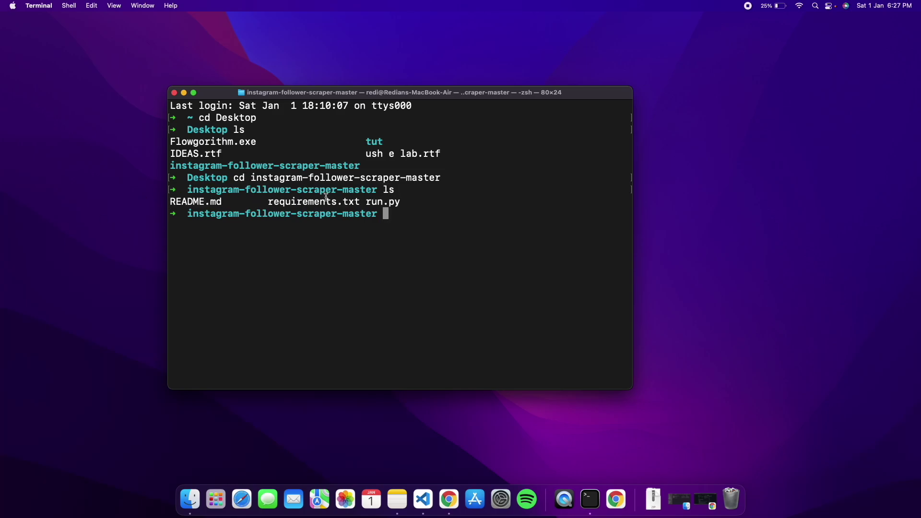
pyautogui.click(393, 201)
pyautogui.doubleClick(394, 201)
pyautogui.moveTo(193, 202); pyautogui.dragTo(246, 201)
pyautogui.click(246, 201)
# Create a Python virtual environment named env with python3 -m venv and activate it with source env/bin/activate
pyautogui.write('python3 -m venv ')
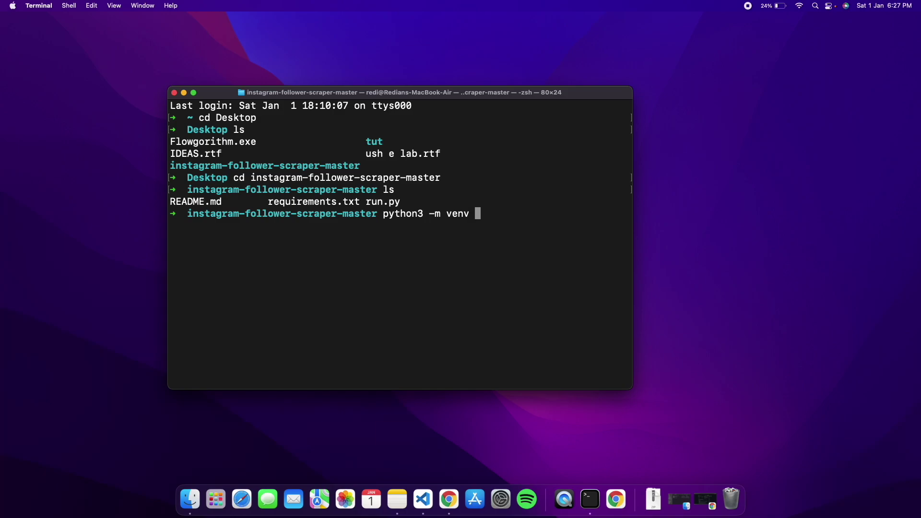
pyautogui.write('env')
pyautogui.press('Return')
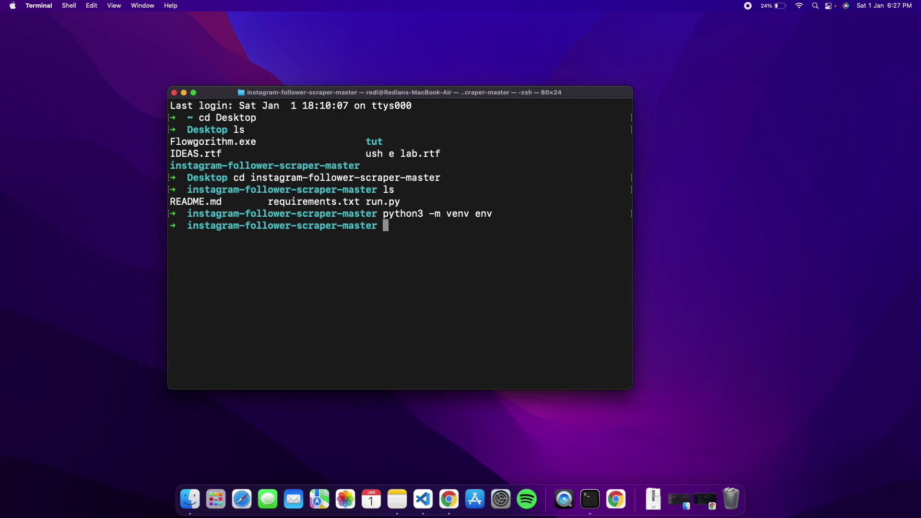
pyautogui.write('source env/bin/activate')
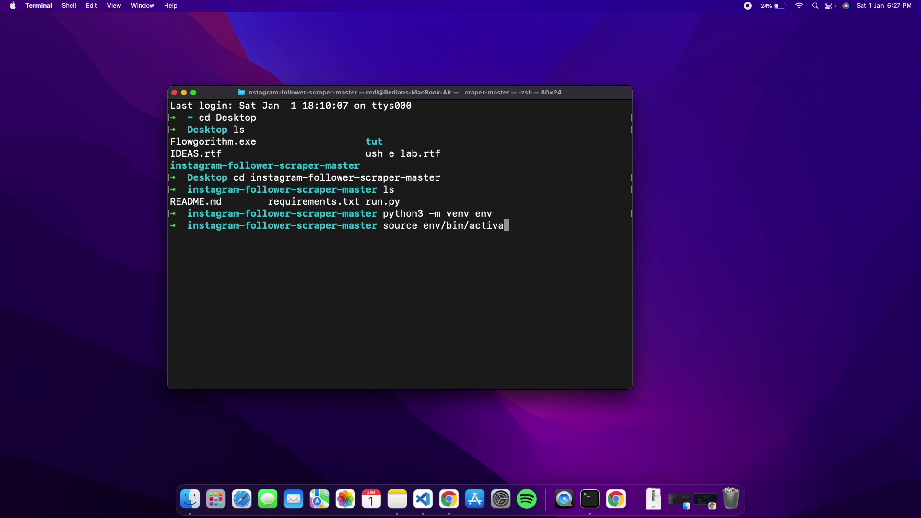
pyautogui.press('Return')
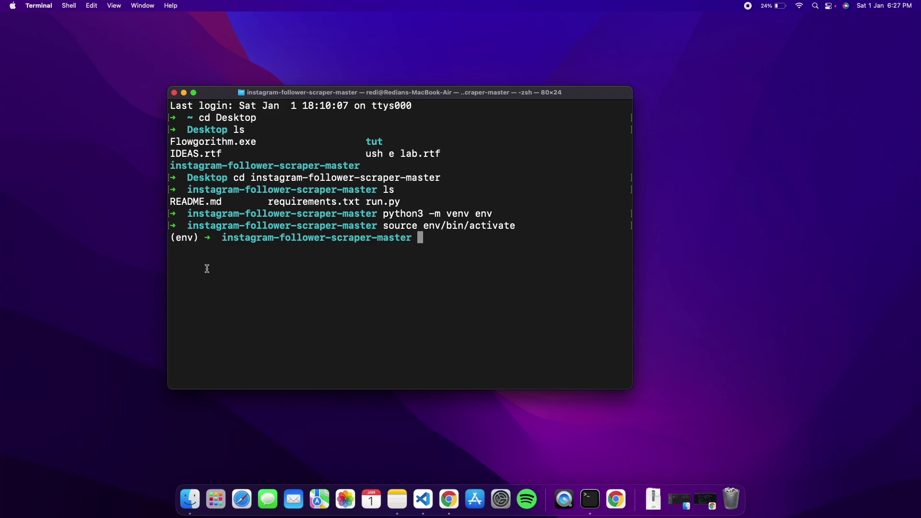
pyautogui.moveTo(171, 236); pyautogui.dragTo(198, 236)
pyautogui.click(197, 236)
# Start the python3 interpreter to check the Python version and suspend it to return to the shell
pyautogui.write('python3')
pyautogui.press('Return')
pyautogui.moveTo(211, 250); pyautogui.dragTo(242, 249)
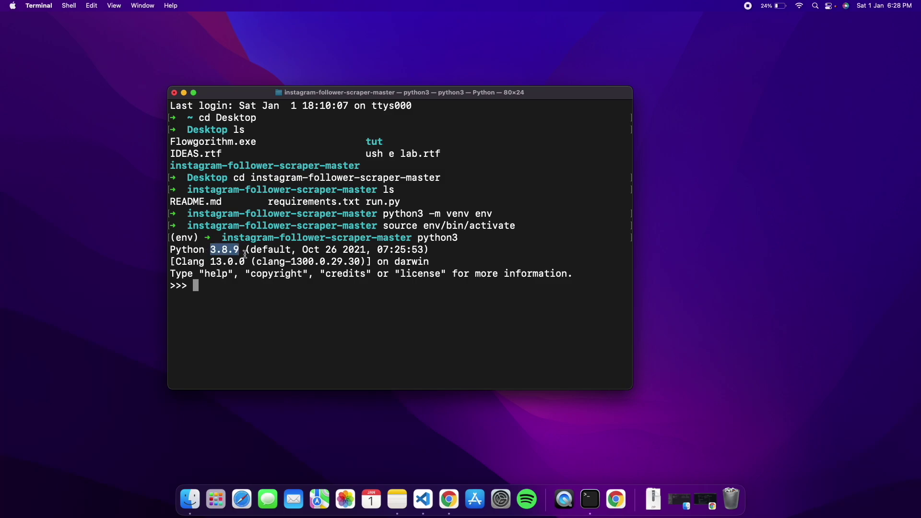
pyautogui.click(216, 295)
pyautogui.hotkey('ctrl', 'z')
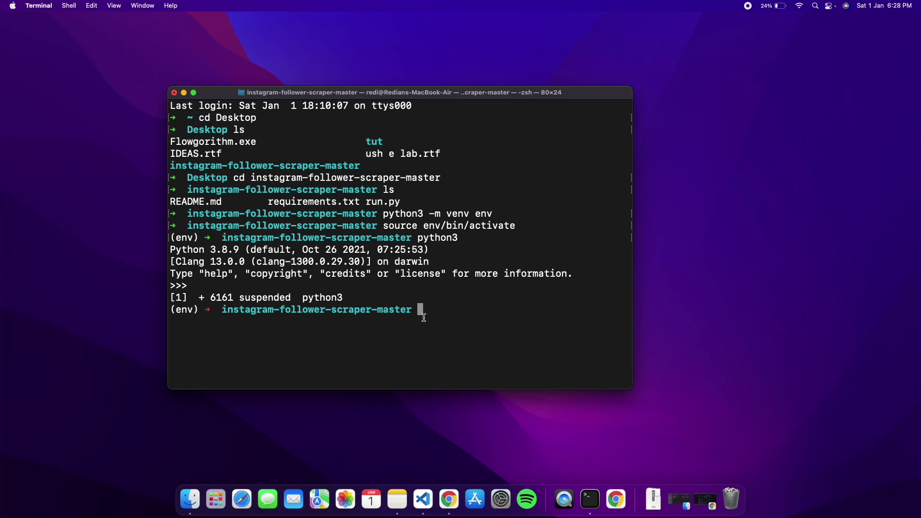
# Install the script's dependencies with pip3 install -r requirements.txt
pyautogui.write('pip3 install -r re')
pyautogui.press('Tab')
pyautogui.press('Tab')
pyautogui.press('Tab')
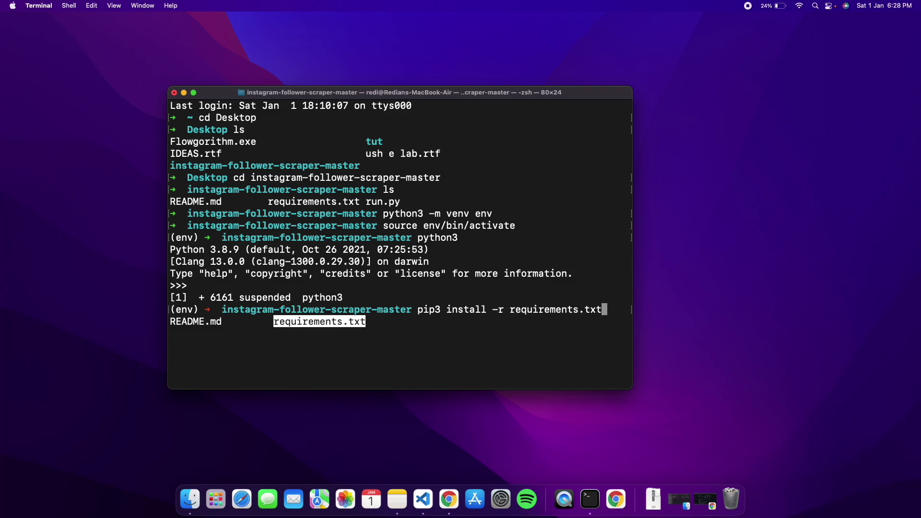
pyautogui.moveTo(611, 315); pyautogui.dragTo(417, 311)
pyautogui.click(614, 314)
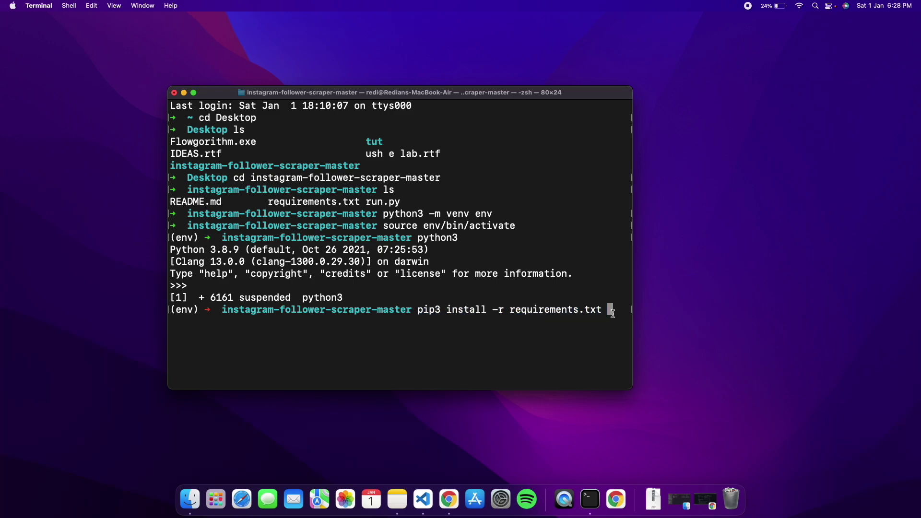
pyautogui.press('Return')
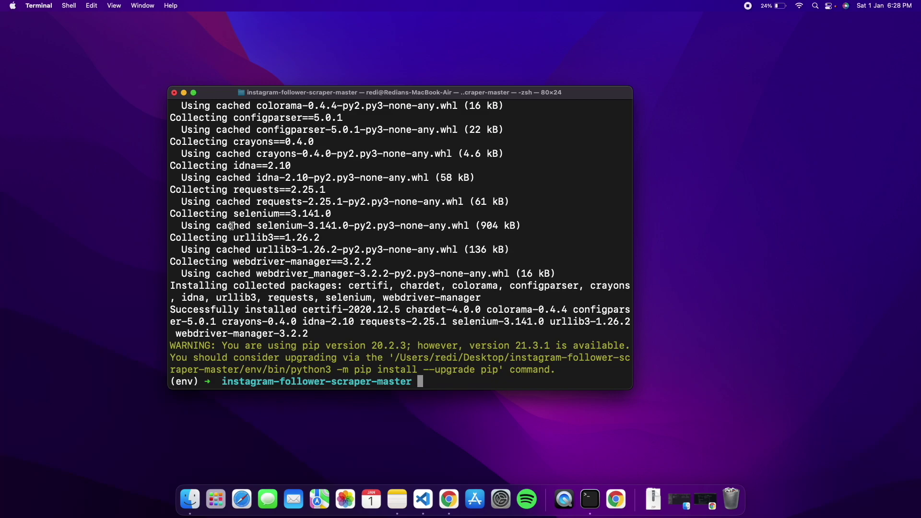
# Switch to Visual Studio Code
pyautogui.click(428, 498)
pyautogui.click(94, 36)
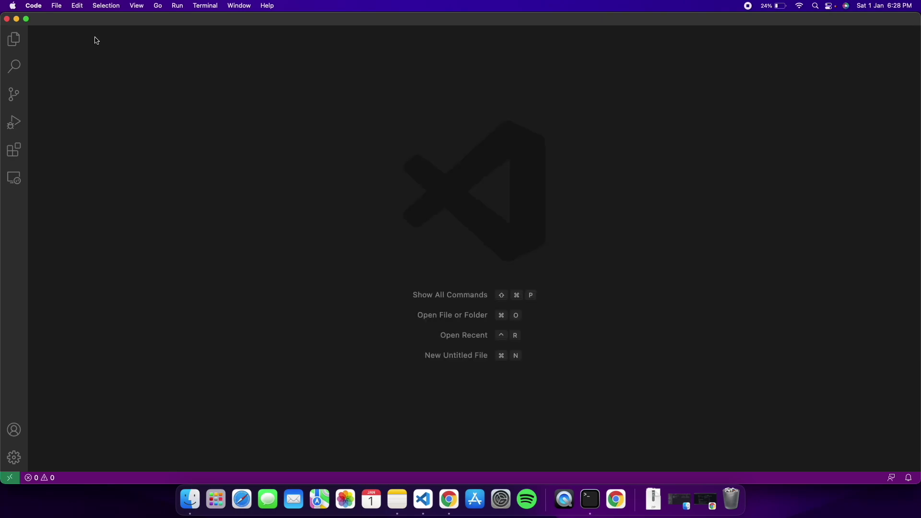
pyautogui.click(58, 7)
pyautogui.click(72, 59)
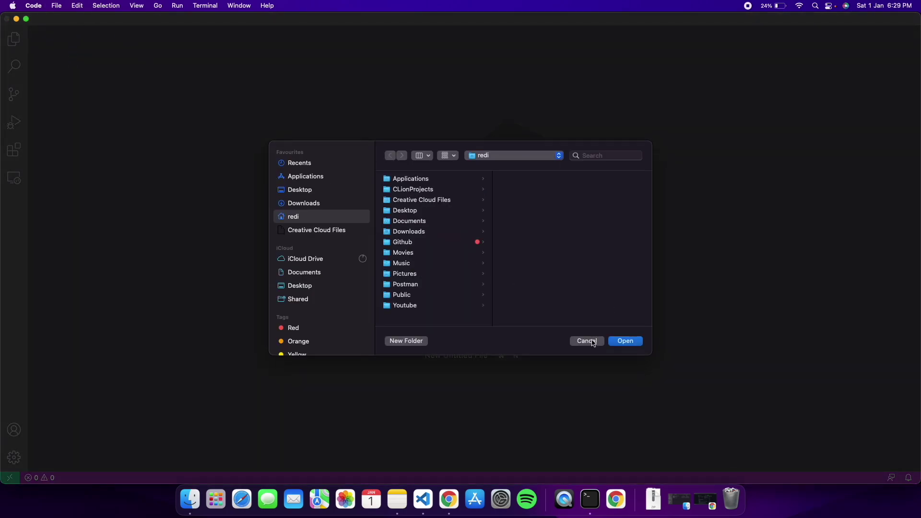
pyautogui.click(593, 340)
# Open the instagram-follower-scraper-master folder from the Desktop as the workspace and show its run.py file
pyautogui.click(56, 7)
pyautogui.click(89, 70)
pyautogui.click(408, 212)
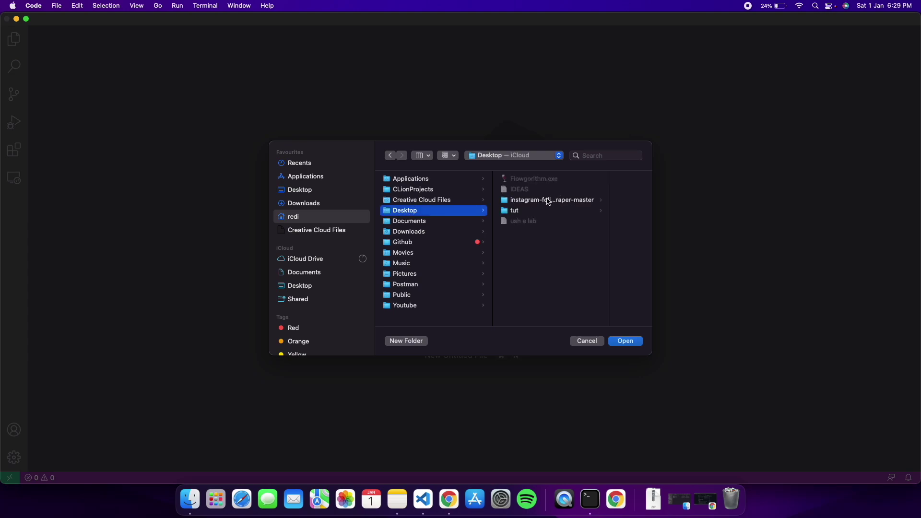
pyautogui.click(549, 202)
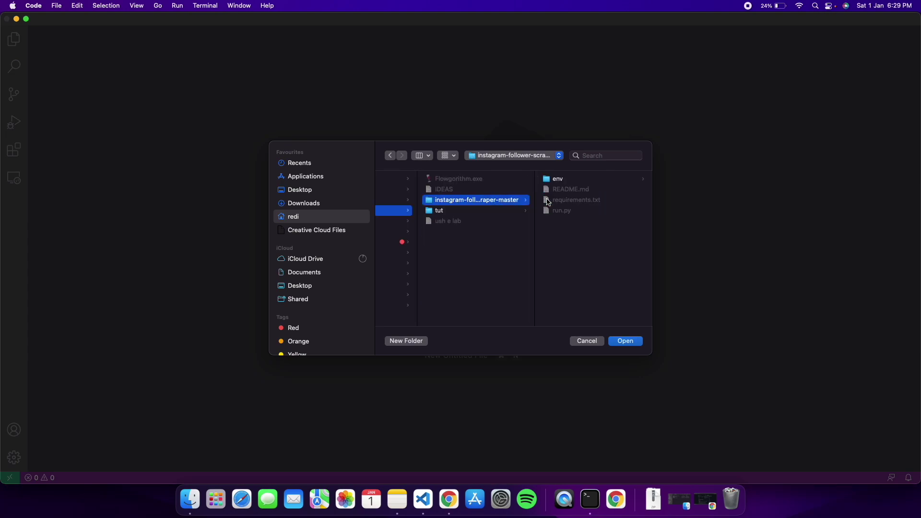
pyautogui.click(620, 343)
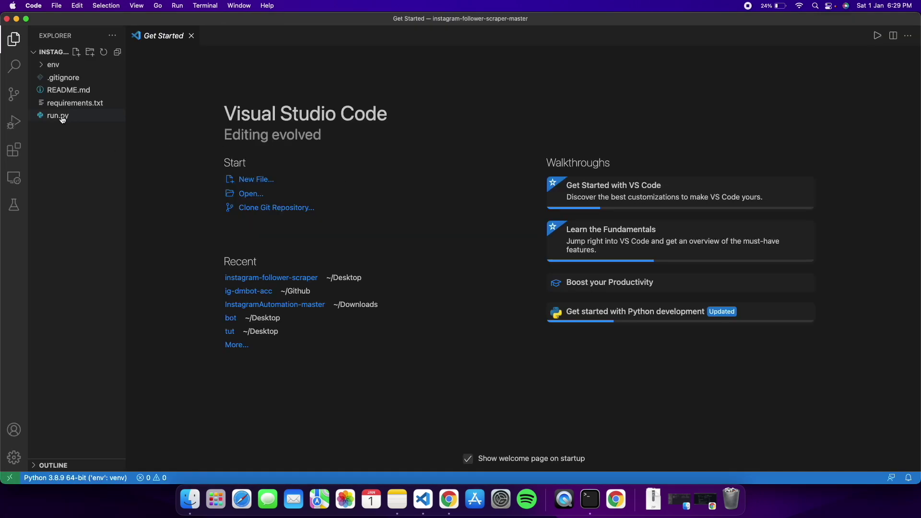
pyautogui.click(59, 117)
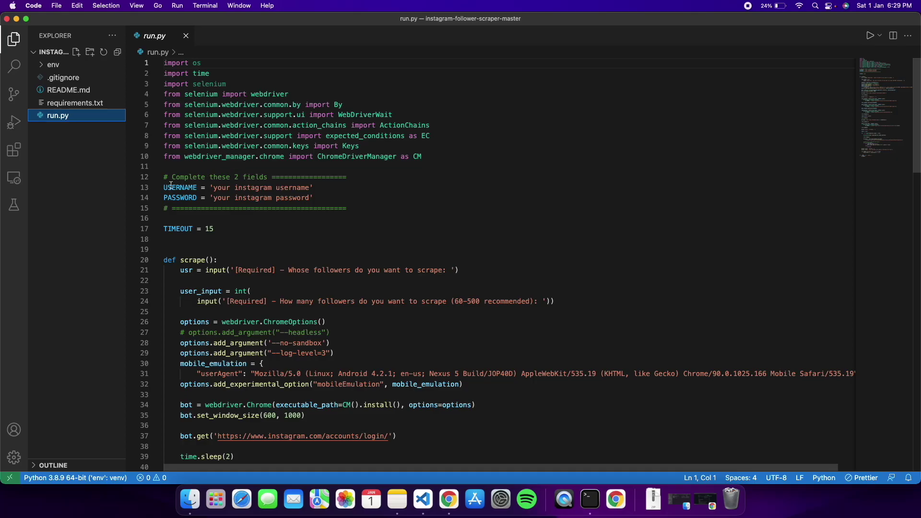
# Fill in the Instagram username and account password as USERNAME and PASSWORD in run.py, save the file and close the window
pyautogui.moveTo(171, 186); pyautogui.dragTo(214, 185)
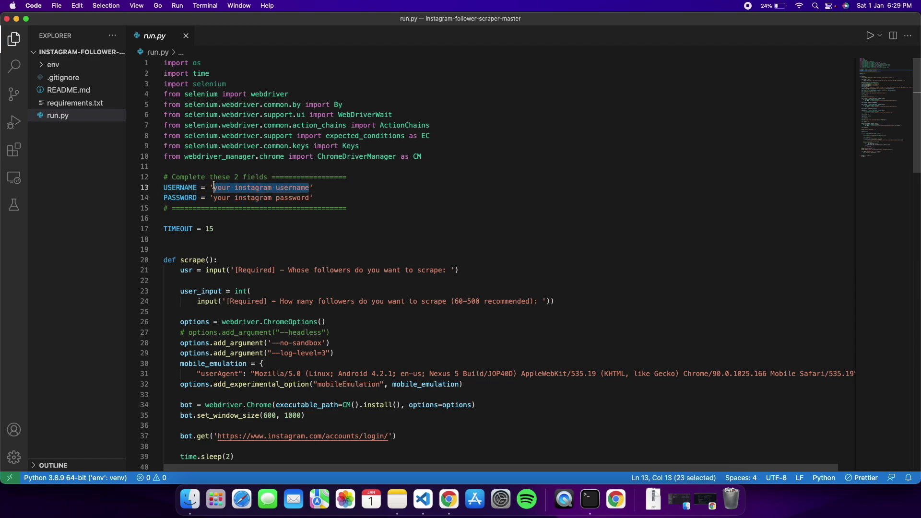
pyautogui.press('BackSpace')
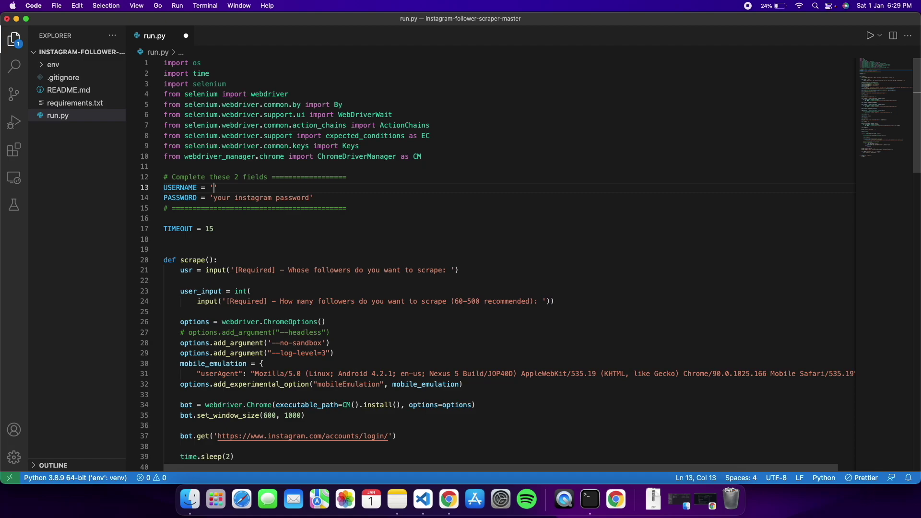
pyautogui.write('xxxxxxxxxxx')
pyautogui.click(213, 198)
pyautogui.write('xxxxxxxxxxxxxxxx')
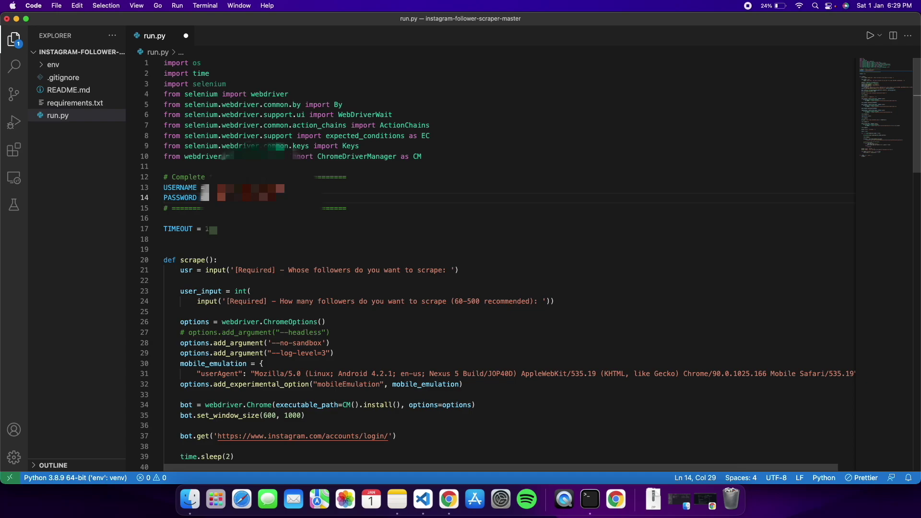
pyautogui.press('super+s')
pyautogui.click(57, 6)
pyautogui.click(56, 6)
pyautogui.click(7, 19)
# Switch back to Terminal and run the scraper with python3 run.py
pyautogui.click(428, 353)
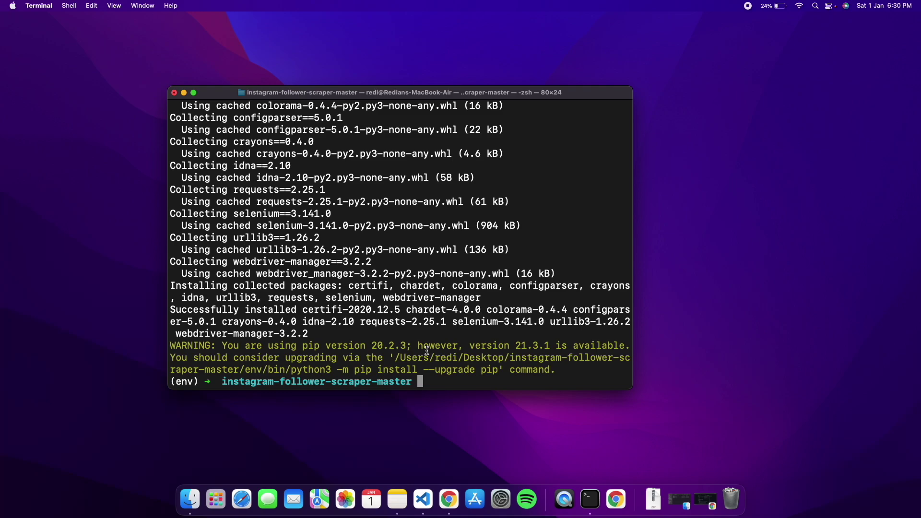
pyautogui.write('pyth')
pyautogui.press('BackSpace')
pyautogui.press('BackSpace')
pyautogui.write('thon3 run.py')
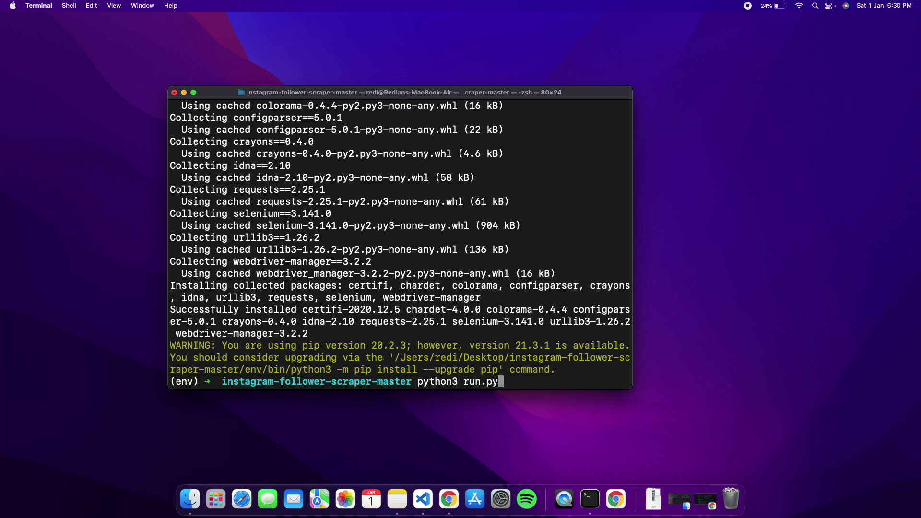
pyautogui.press('Return')
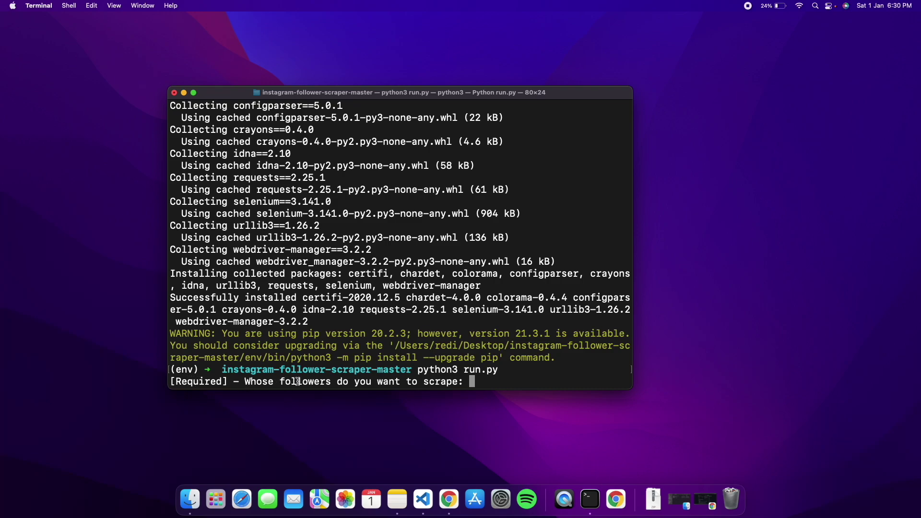
# Answer the script's questions with nft as the account and 120 followers, and move the terminal clear of the automated browser window
pyautogui.write('nft')
pyautogui.press('Return')
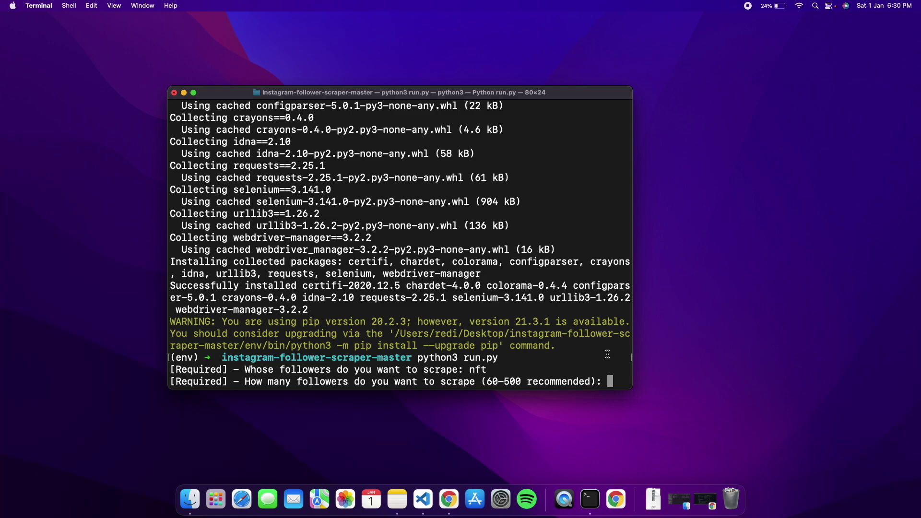
pyautogui.write('120')
pyautogui.press('Return')
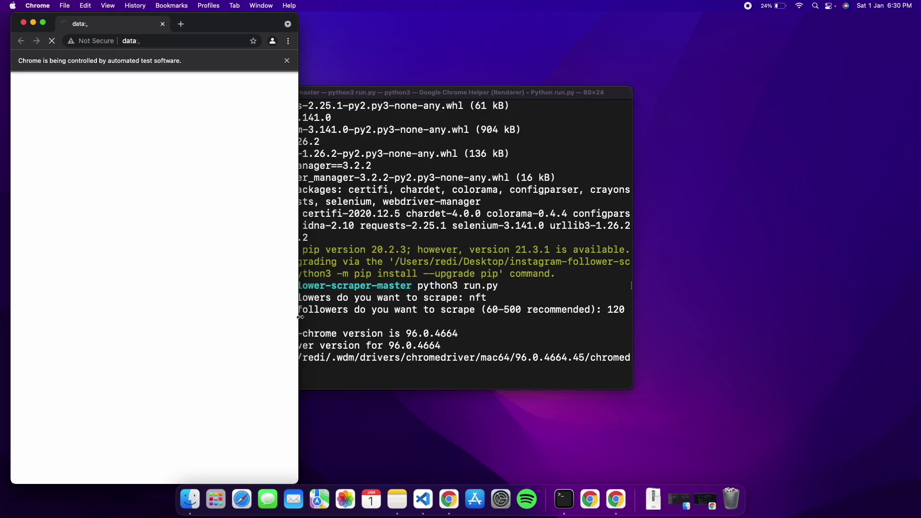
pyautogui.moveTo(349, 93); pyautogui.dragTo(534, 95)
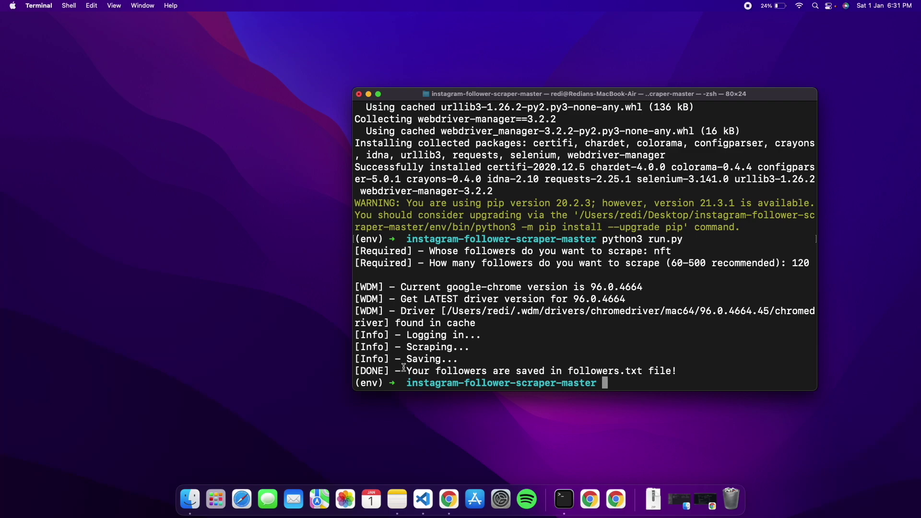
# List the project folder's files in the terminal to check for the saved followers.txt
pyautogui.moveTo(423, 366); pyautogui.dragTo(452, 358)
pyautogui.click(452, 358)
pyautogui.write('ls')
pyautogui.press('Return')
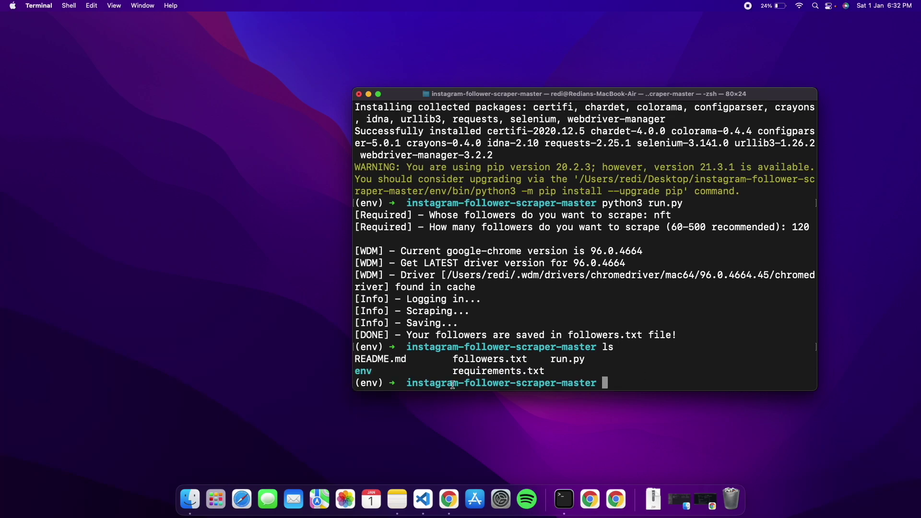
# Open followers.txt from the terminal with the open command and move its window nearer the middle of the screen
pyautogui.moveTo(453, 361); pyautogui.dragTo(528, 362)
pyautogui.click(530, 363)
pyautogui.write('open foll')
pyautogui.press('Tab')
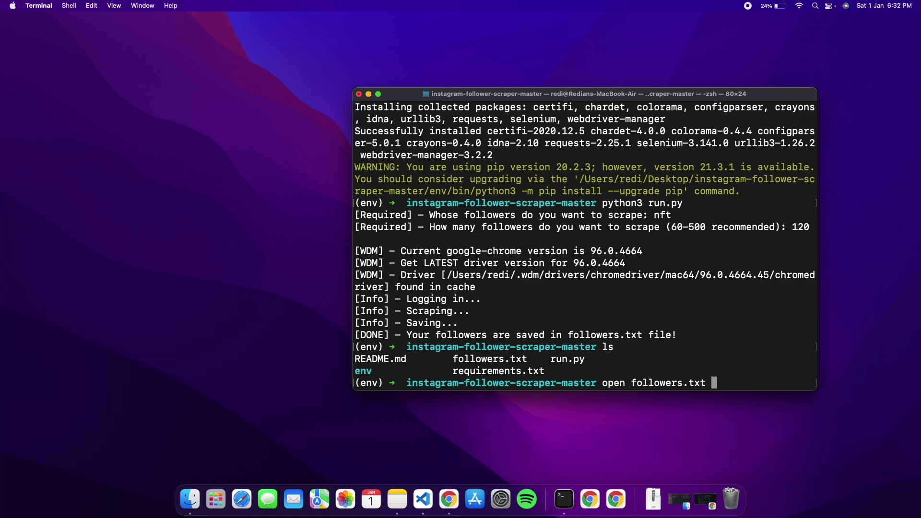
pyautogui.press('Return')
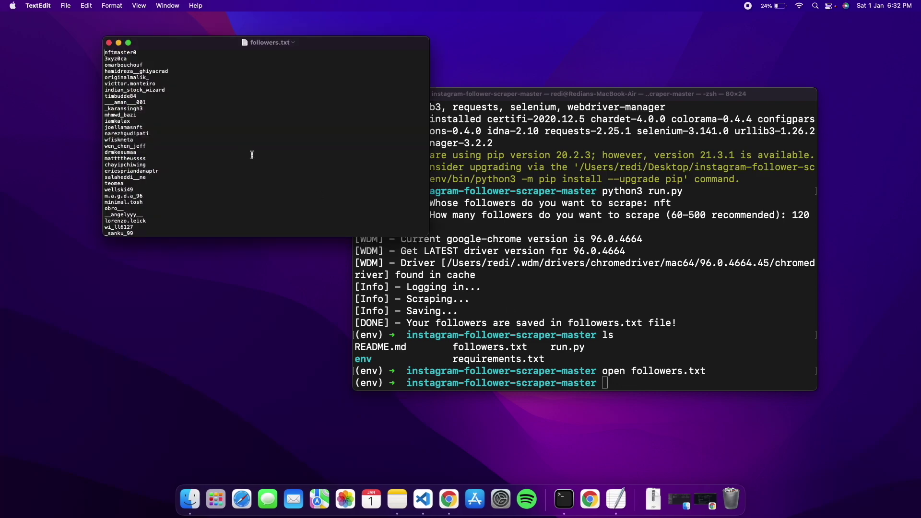
pyautogui.moveTo(225, 44); pyautogui.dragTo(368, 102)
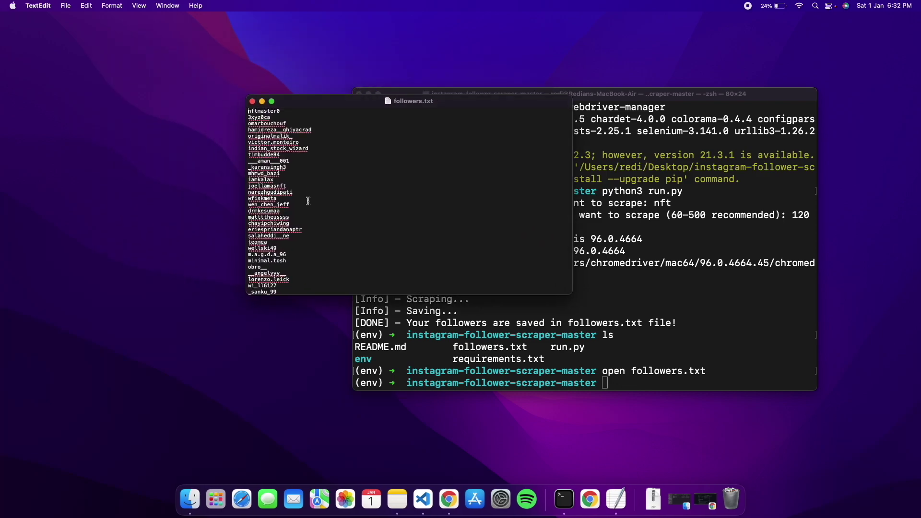
# Enlarge the text of followers.txt and look through the scraped usernames down to the end of the list
pyautogui.press('super+plus')
pyautogui.press('super+plus')
pyautogui.press('super+plus')
pyautogui.press('super+plus')
pyautogui.press('super+plus')
pyautogui.press('super+plus')
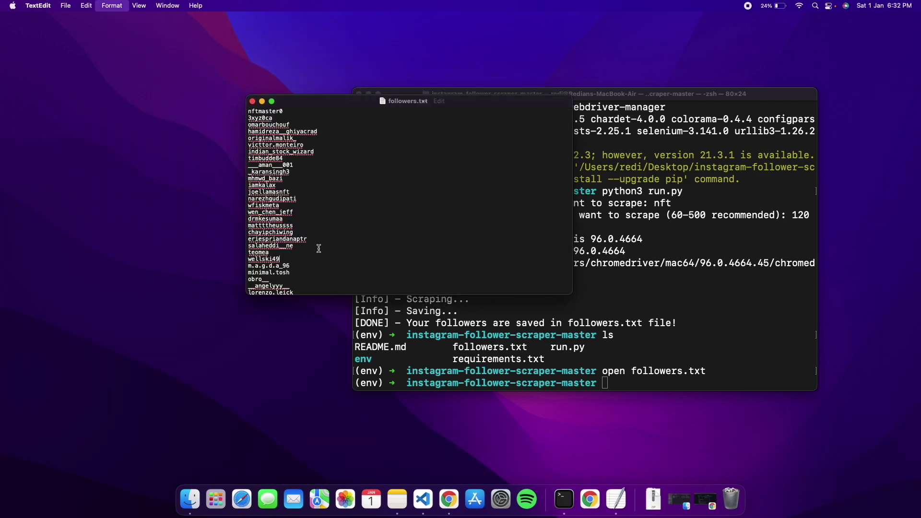
pyautogui.scroll(-20, 319, 249)
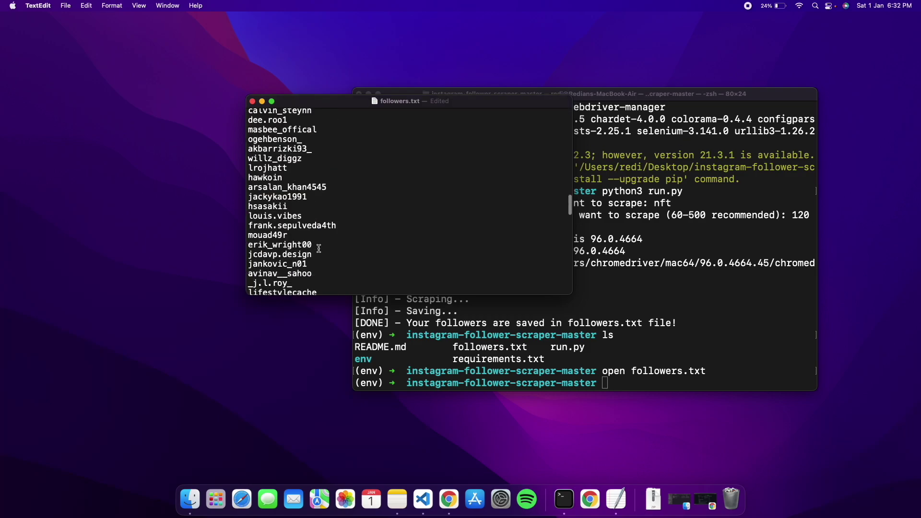
pyautogui.scroll(-10, 319, 249)
pyautogui.click(335, 243)
pyautogui.scroll(5, 335, 243)
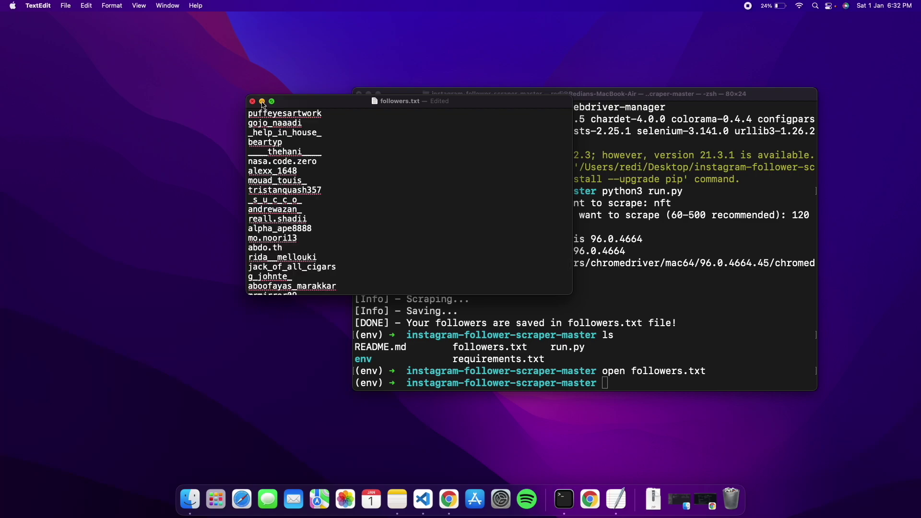
# Minimize the followers.txt window and close the terminal window
pyautogui.click(262, 101)
pyautogui.click(359, 94)
pyautogui.click(613, 280)
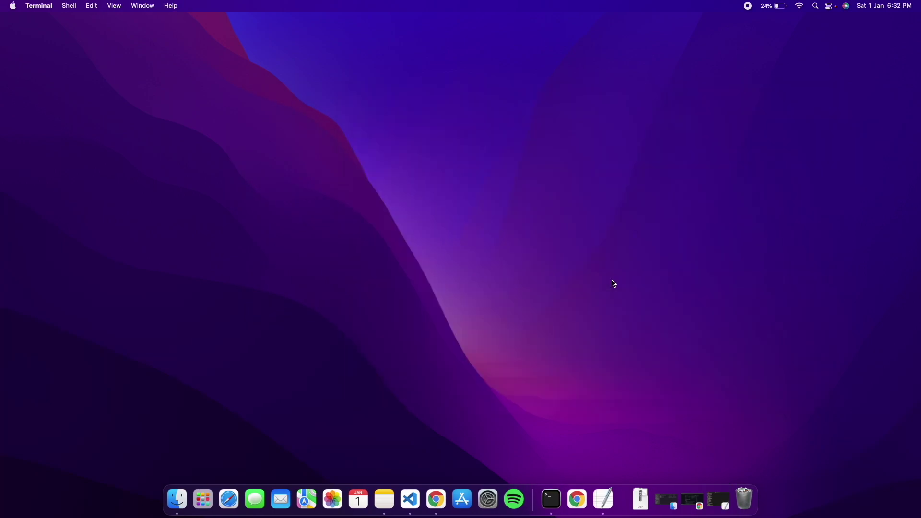
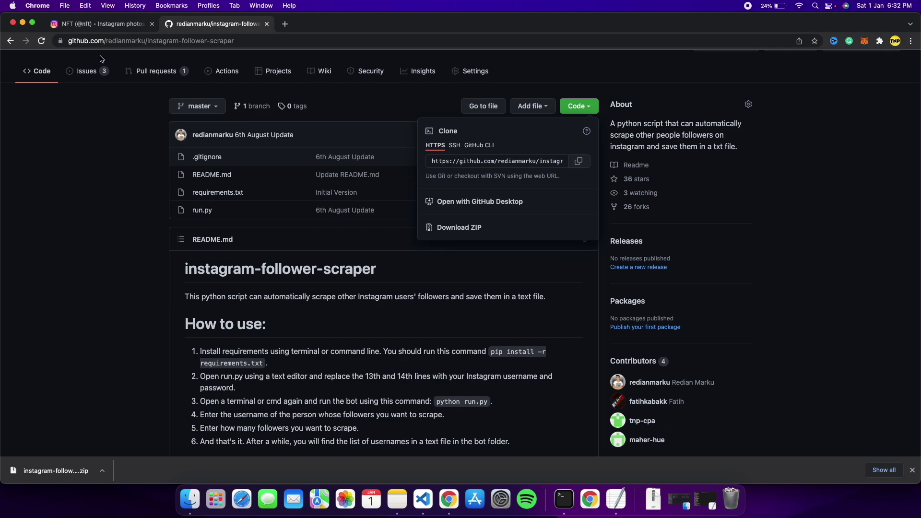
# In Chrome, return to the GitHub repository list, search it for dm and open the ig-dmbot-acc repository
pyautogui.click(11, 42)
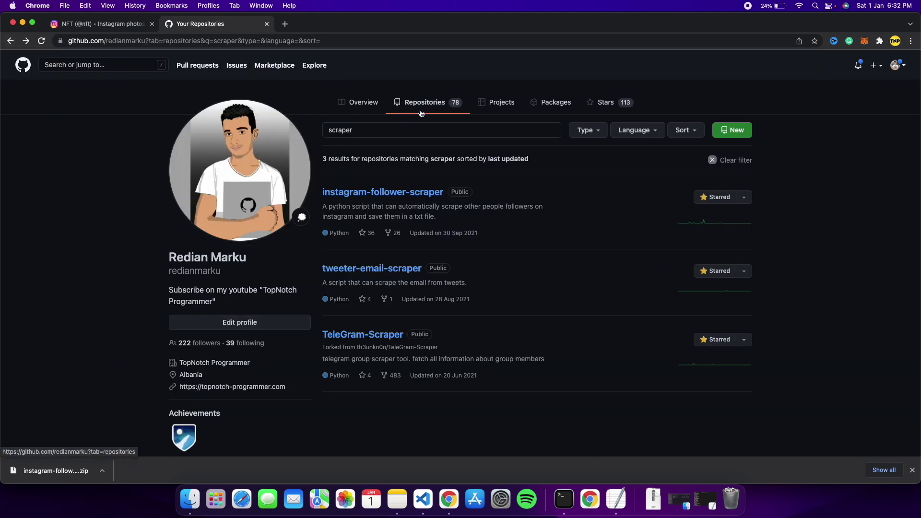
pyautogui.click(364, 133)
pyautogui.doubleClick(364, 132)
pyautogui.press('BackSpace')
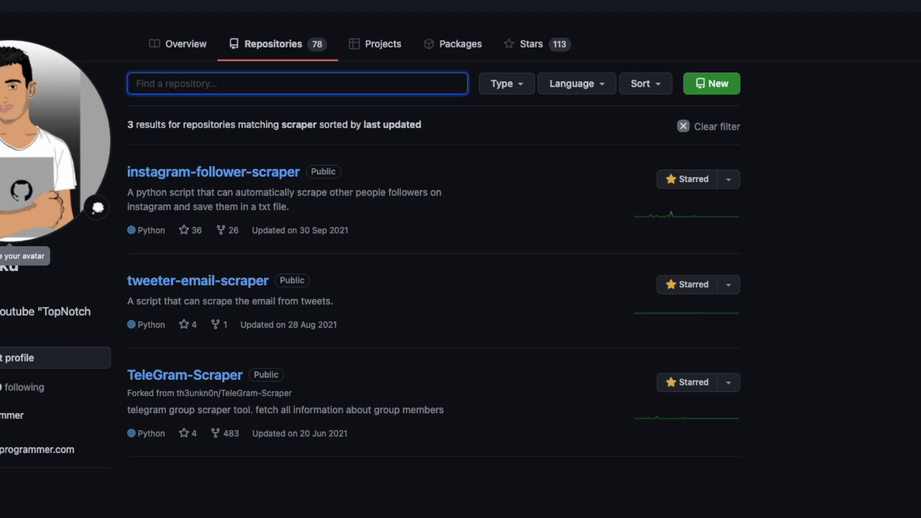
pyautogui.write('dm')
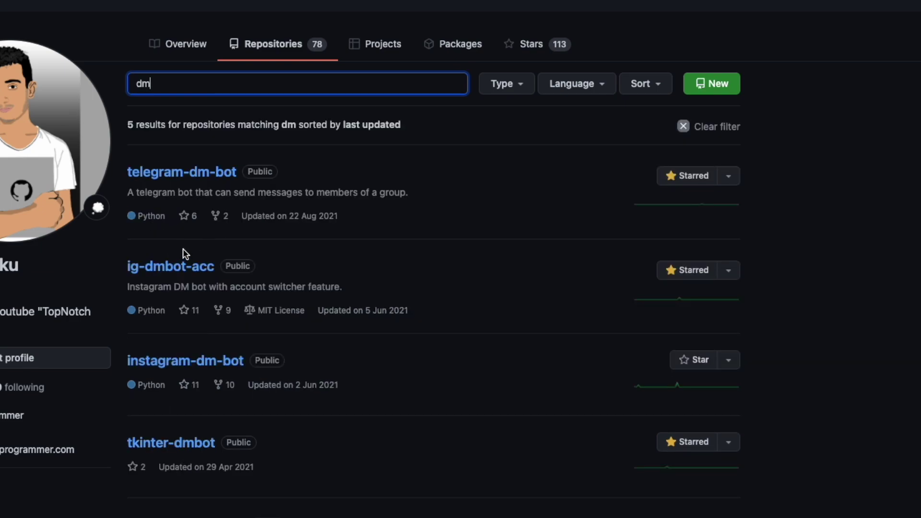
pyautogui.click(186, 273)
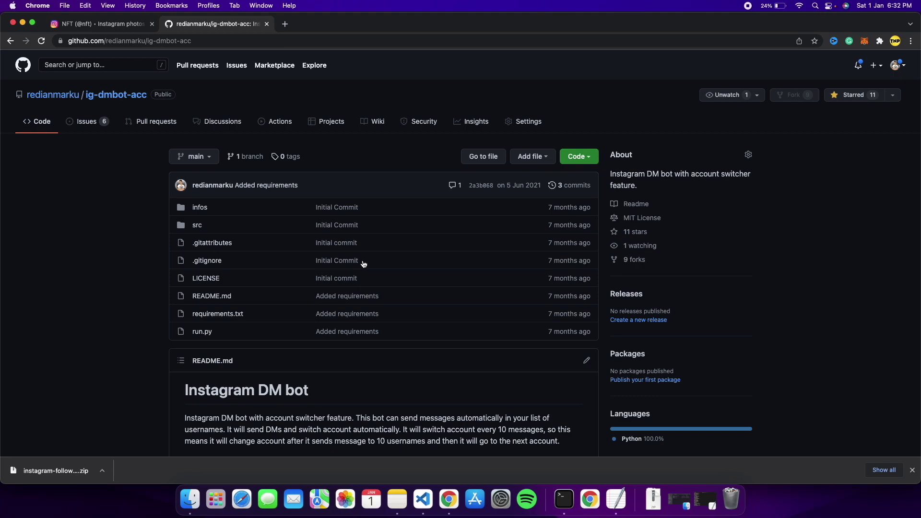
# Look over the Instagram DM bot README and download the ig-dmbot-acc repository as a ZIP
pyautogui.scroll(-8, 363, 264)
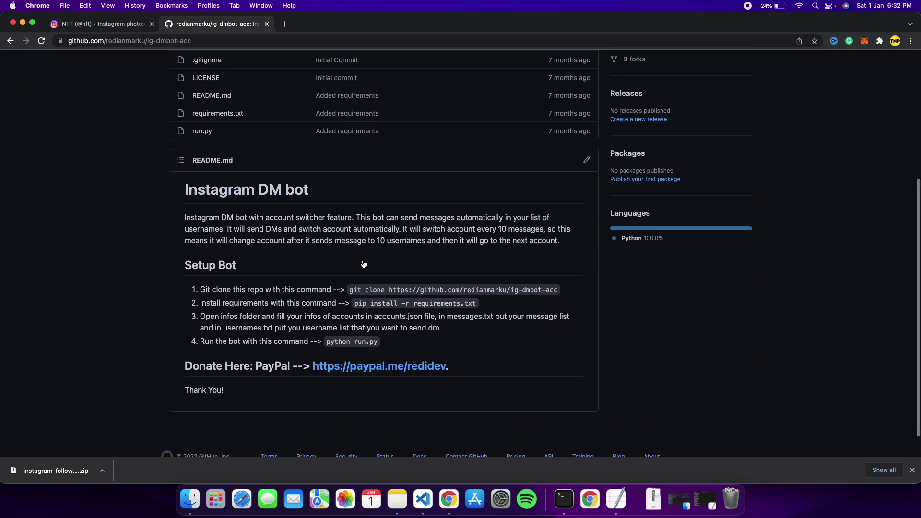
pyautogui.scroll(7, 363, 264)
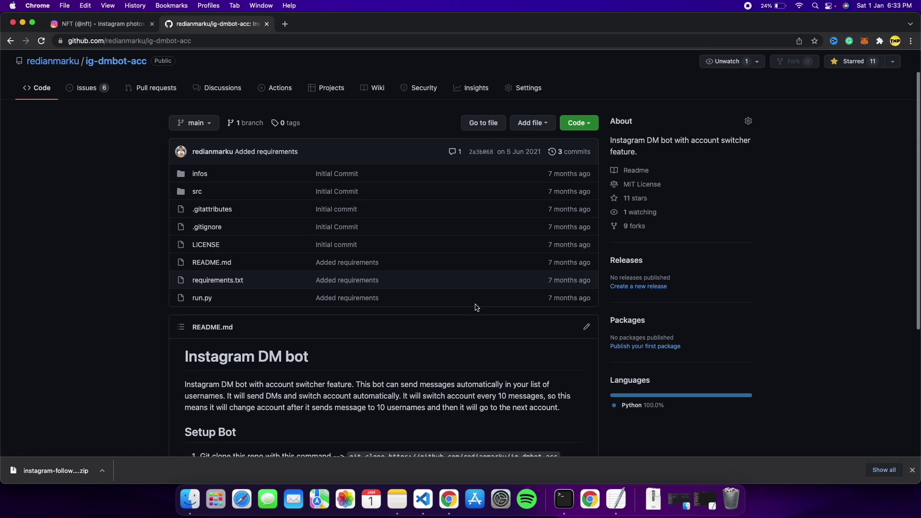
pyautogui.click(579, 123)
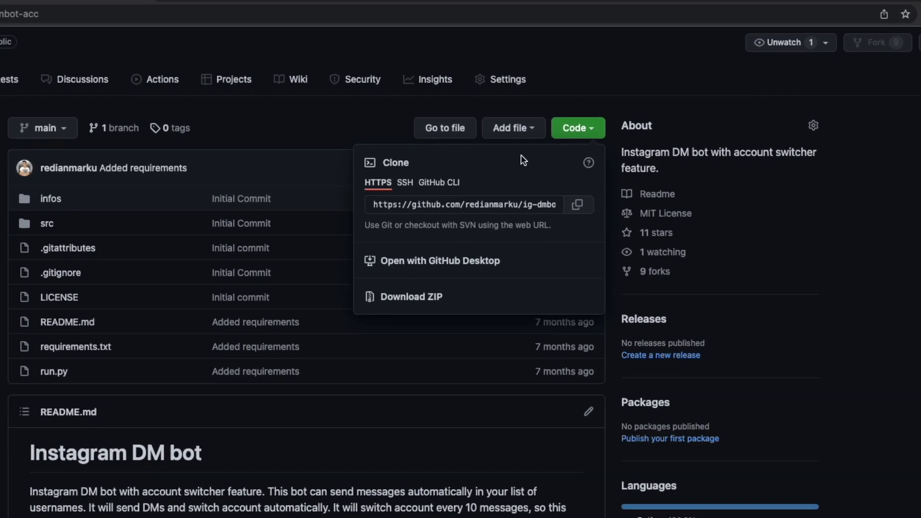
pyautogui.click(411, 296)
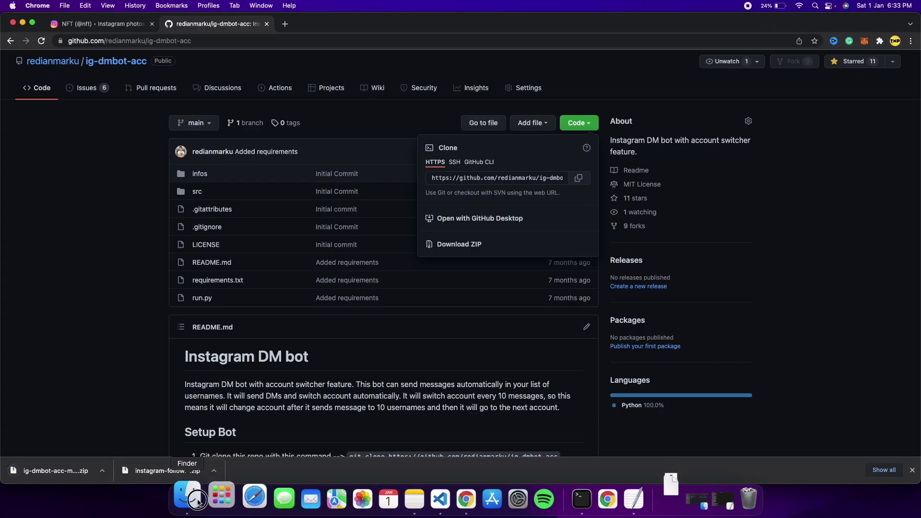
# Extract ig-dmbot-acc-main.zip in Finder's Downloads folder, move the extracted folder to the Desktop, and minimize the Finder and browser windows
pyautogui.click(198, 502)
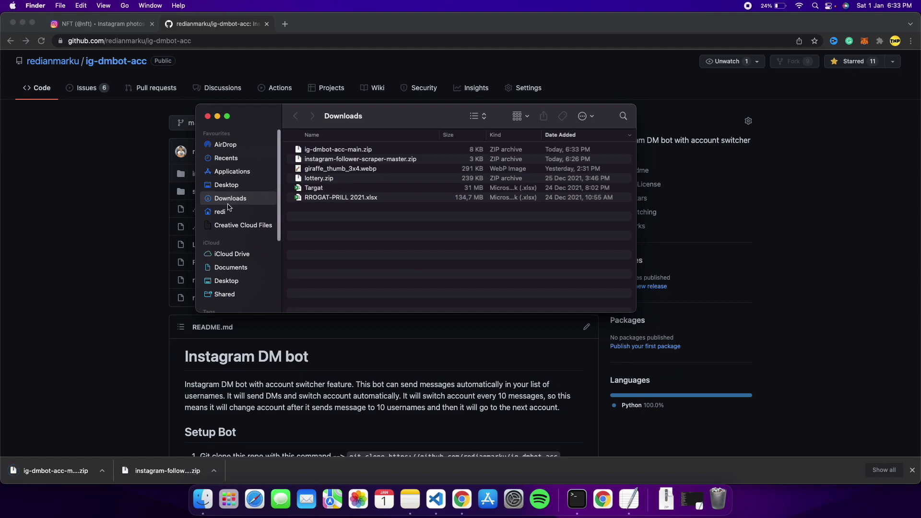
pyautogui.click(346, 149)
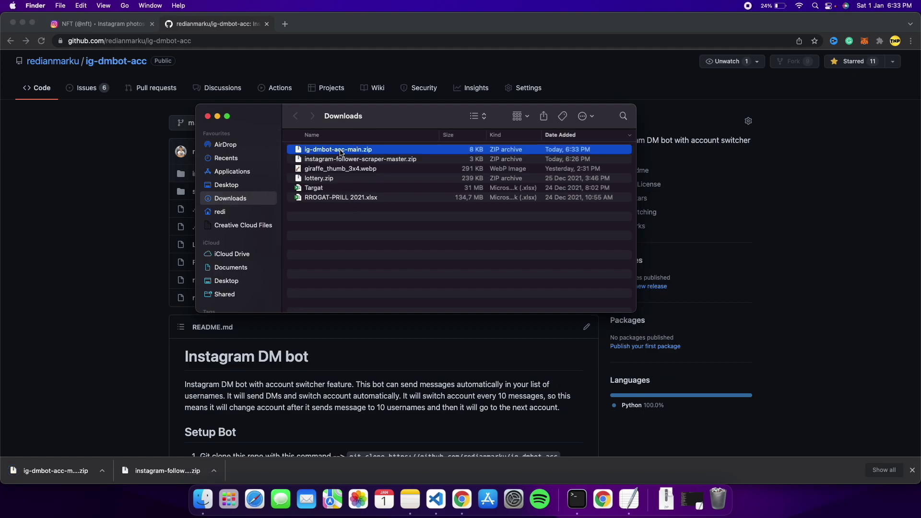
pyautogui.doubleClick(366, 150)
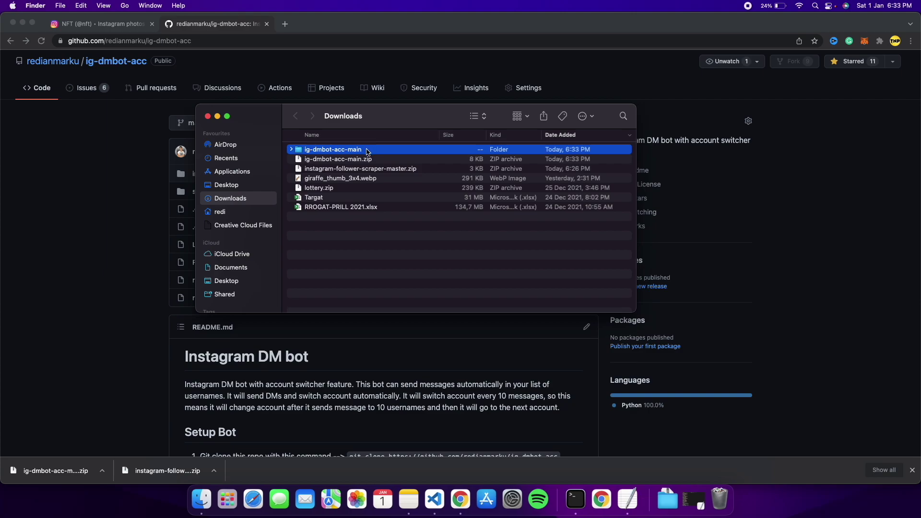
pyautogui.press('Return')
pyautogui.press('Return')
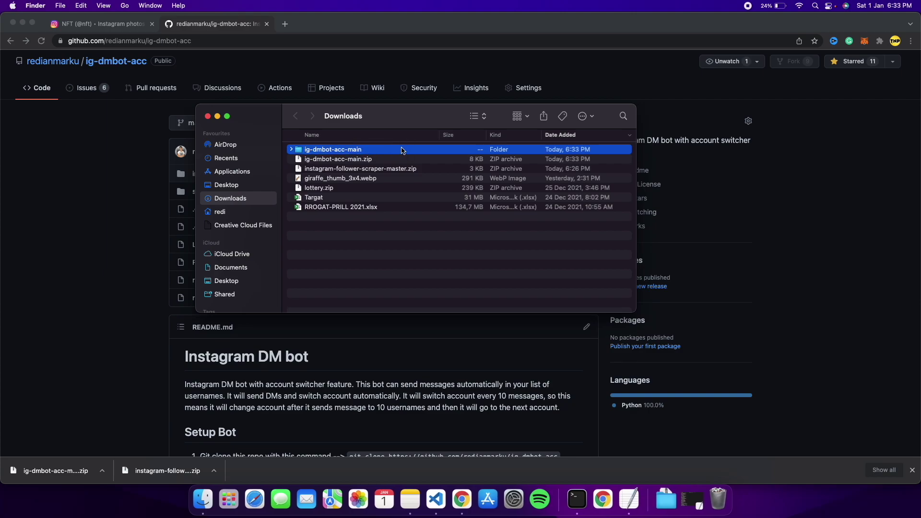
pyautogui.moveTo(366, 149); pyautogui.dragTo(247, 185)
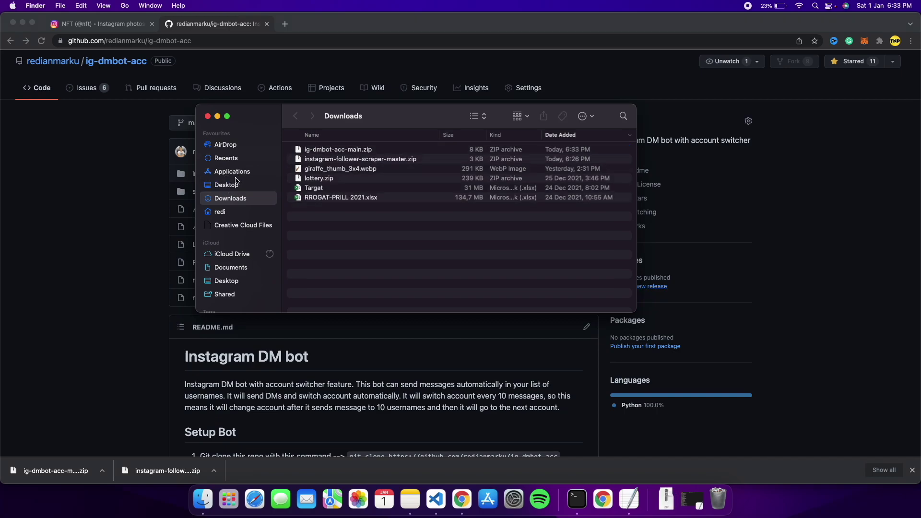
pyautogui.click(218, 116)
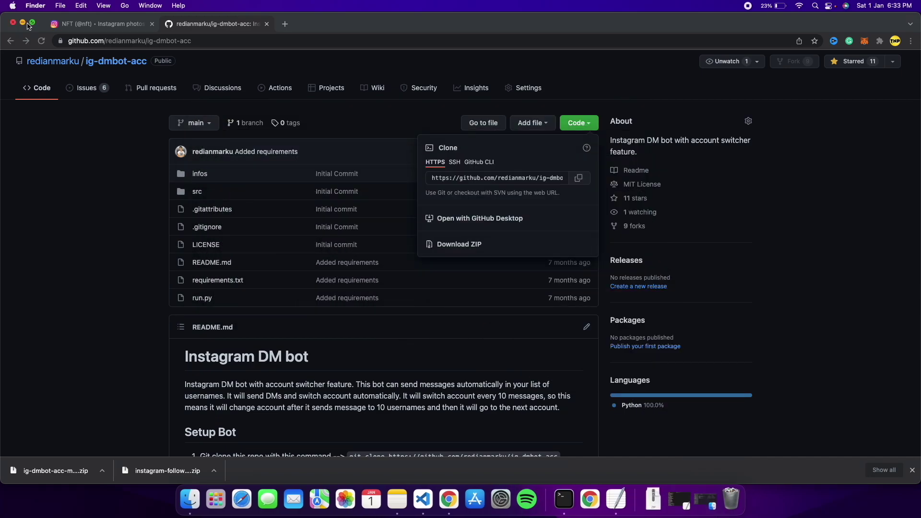
pyautogui.click(22, 23)
# Open a new Terminal window and enlarge its text
pyautogui.press('super+space')
pyautogui.write('ter')
pyautogui.press('Return')
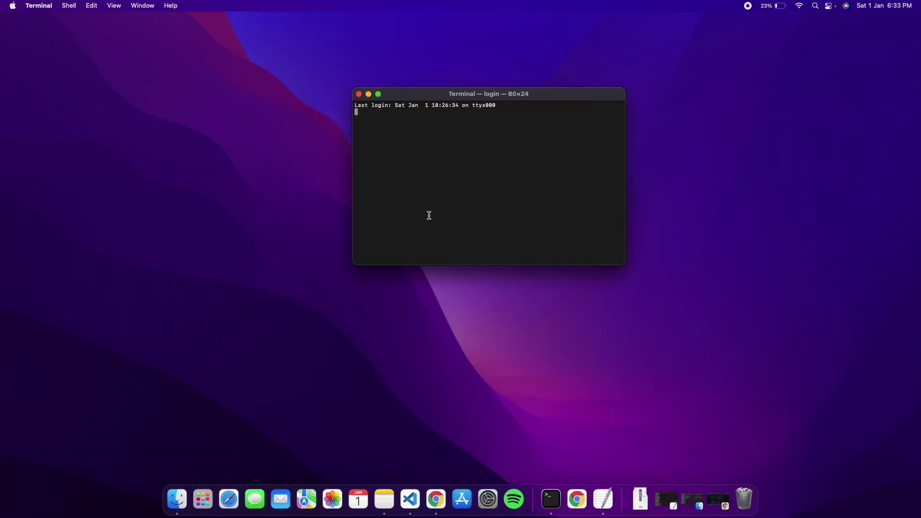
pyautogui.press('super+plus')
pyautogui.press('super+plus')
pyautogui.press('super+plus')
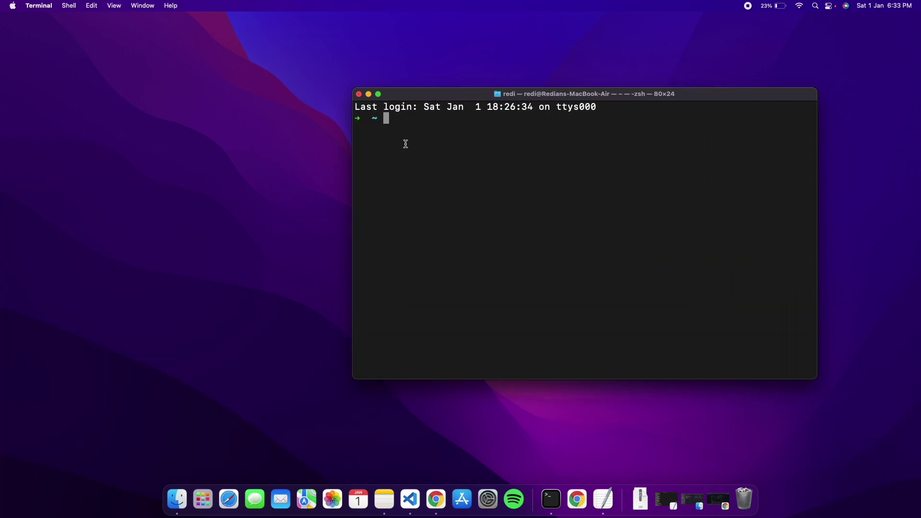
# Change to the Desktop directory in the terminal and list its contents
pyautogui.write('cd de')
pyautogui.press('BackSpace')
pyautogui.press('BackSpace')
pyautogui.press('Return')
pyautogui.write('cd Desktop')
pyautogui.press('Return')
pyautogui.write('ls')
pyautogui.press('Return')
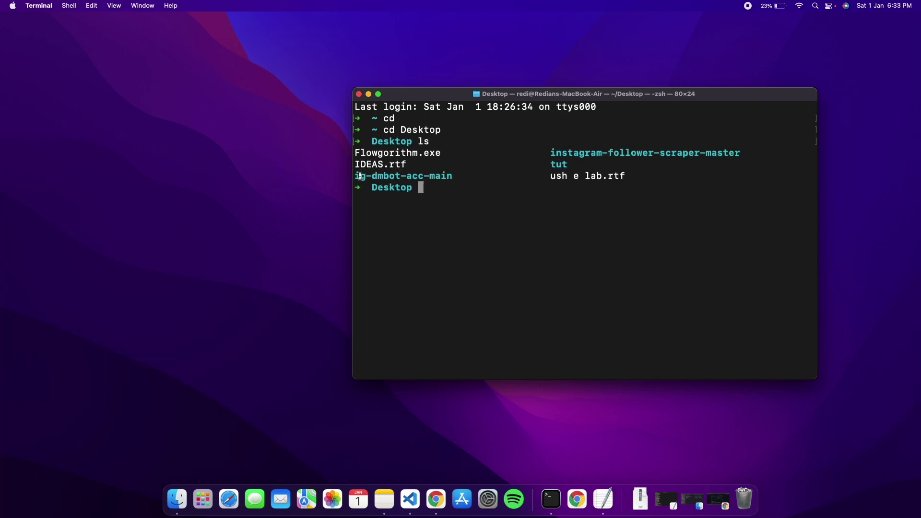
# Change into the ig-dmbot-acc-main folder and list its files
pyautogui.moveTo(356, 177); pyautogui.dragTo(448, 176)
pyautogui.click(428, 190)
pyautogui.write('cd ig')
pyautogui.press('Tab')
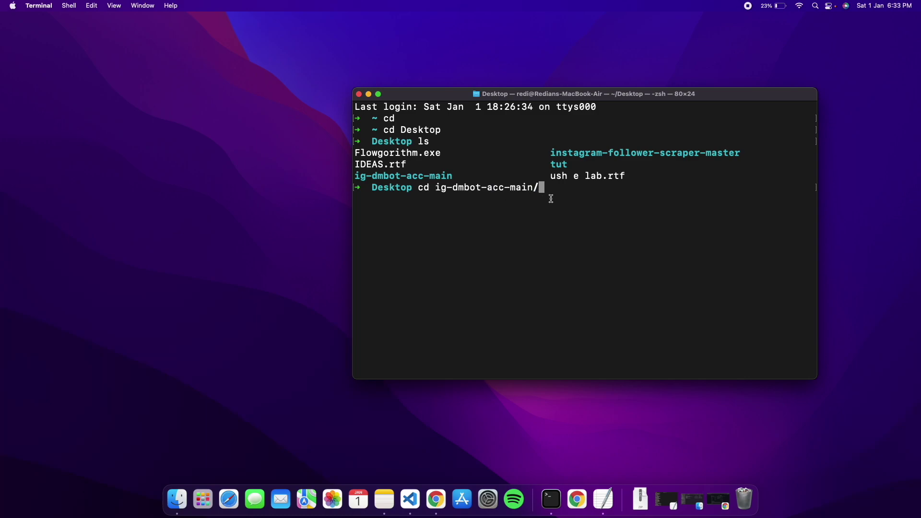
pyautogui.press('Return')
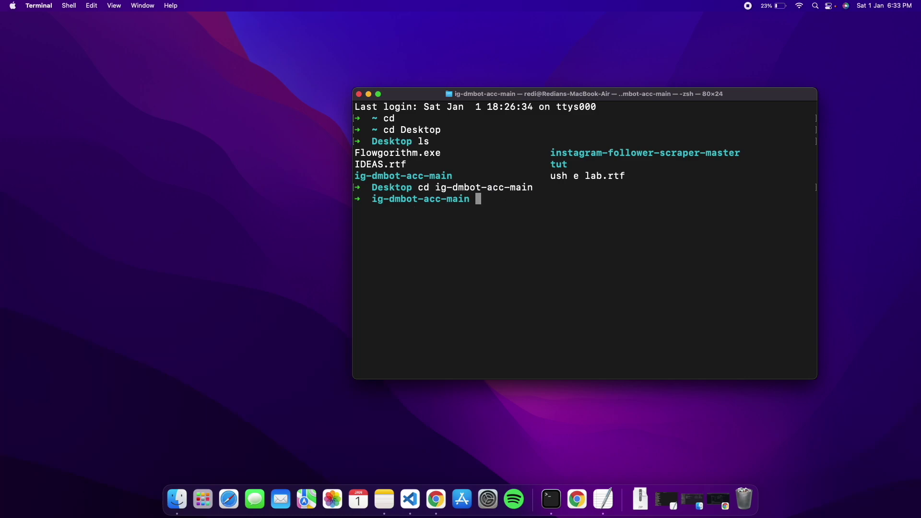
pyautogui.write('ls')
pyautogui.press('Return')
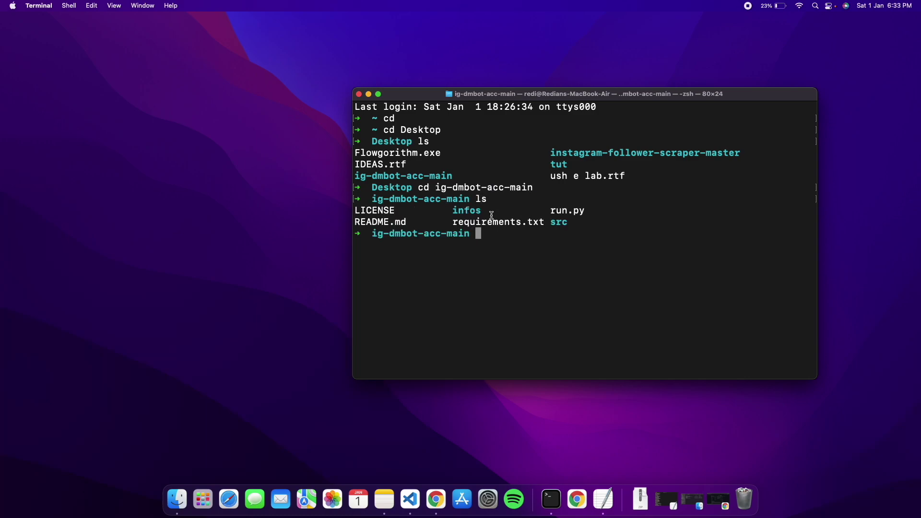
# Create a Python virtual environment named env with python3 -m venv and activate it with source env/bin/activate
pyautogui.write('python3 -m venv env')
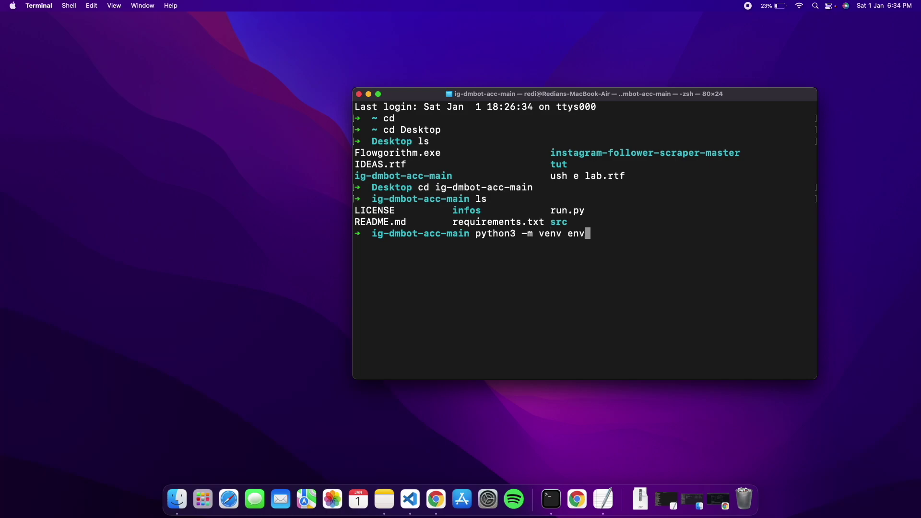
pyautogui.press('Return')
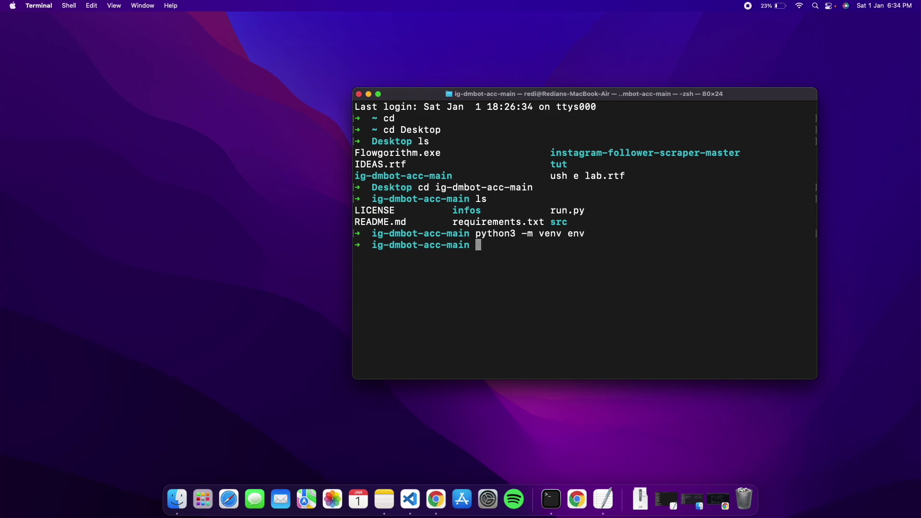
pyautogui.write('source env/bin/a')
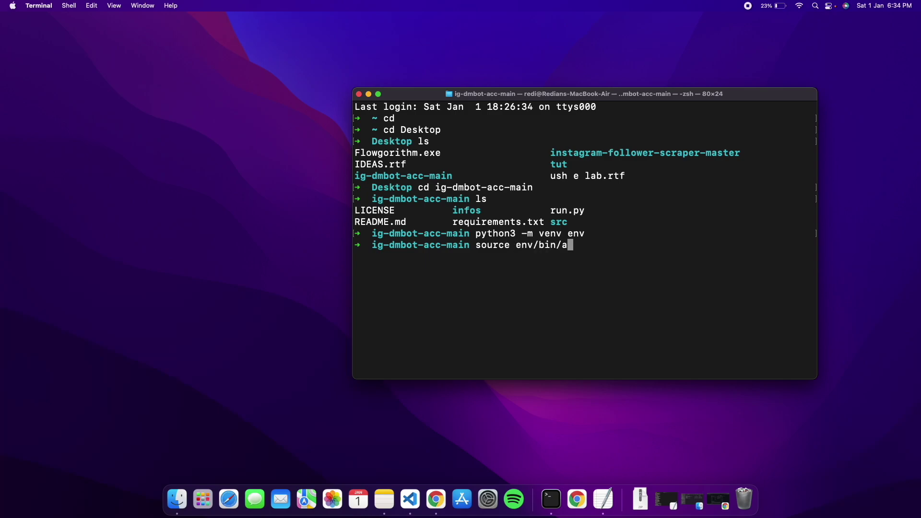
pyautogui.write('ctivate')
pyautogui.press('Return')
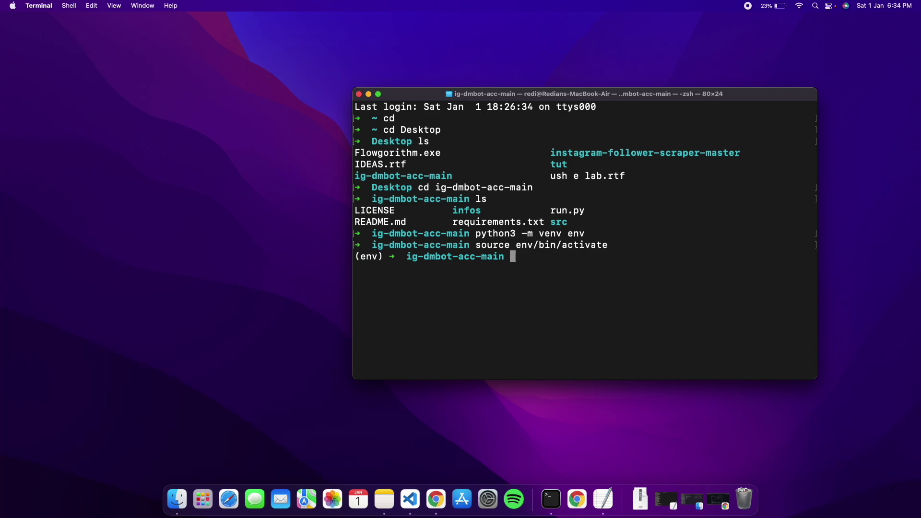
# Install the bot's dependencies with pip3 install -r requirements.txt and list the project folder's files
pyautogui.write('pyth')
pyautogui.press('BackSpace')
pyautogui.press('BackSpace')
pyautogui.press('BackSpace')
pyautogui.write('pip3 install')
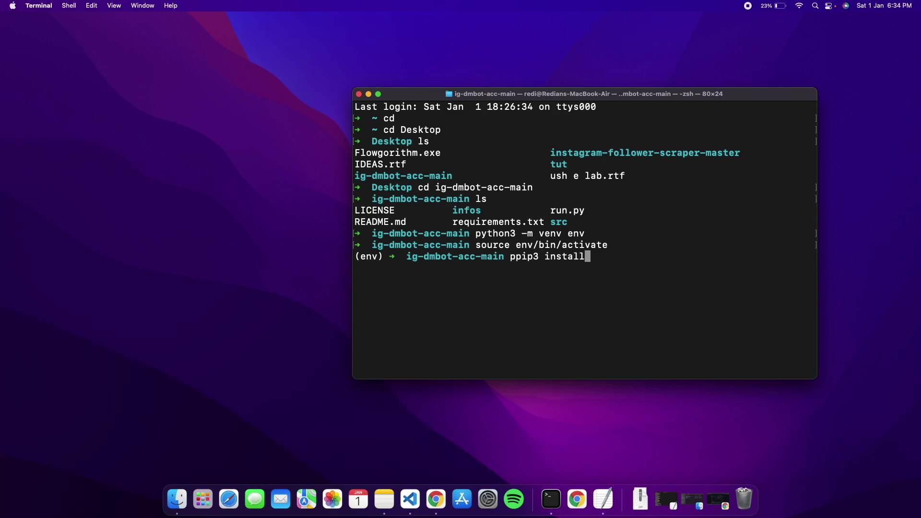
pyautogui.press('Left')
pyautogui.press('Left')
pyautogui.press('Left')
pyautogui.press('Left')
pyautogui.press('Left')
pyautogui.press('Left')
pyautogui.press('Left')
pyautogui.press('Left')
pyautogui.press('Left')
pyautogui.press('Left')
pyautogui.press('Left')
pyautogui.press('BackSpace')
pyautogui.press('Right')
pyautogui.press('Right')
pyautogui.press('Right')
pyautogui.press('Right')
pyautogui.press('Right')
pyautogui.press('Right')
pyautogui.press('Right')
pyautogui.press('Right')
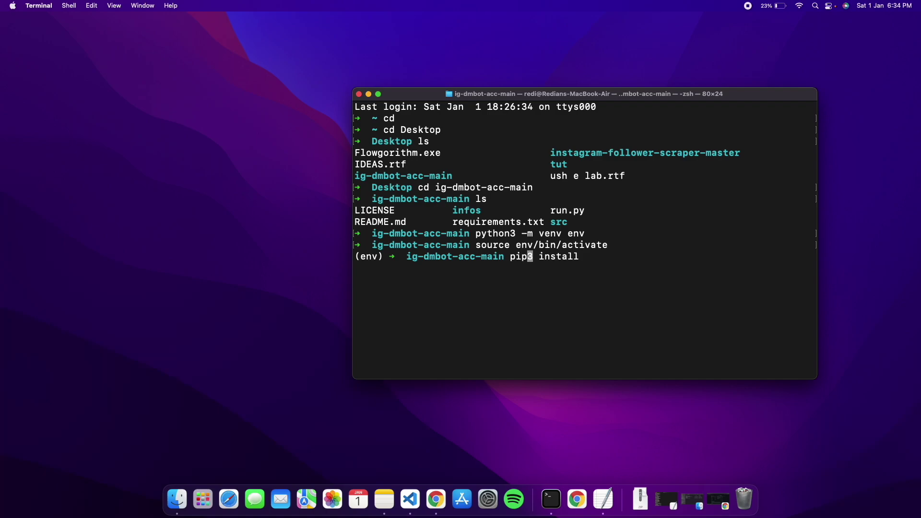
pyautogui.press('Right')
pyautogui.press('Right')
pyautogui.press('Right')
pyautogui.write('-r requ')
pyautogui.press('Tab')
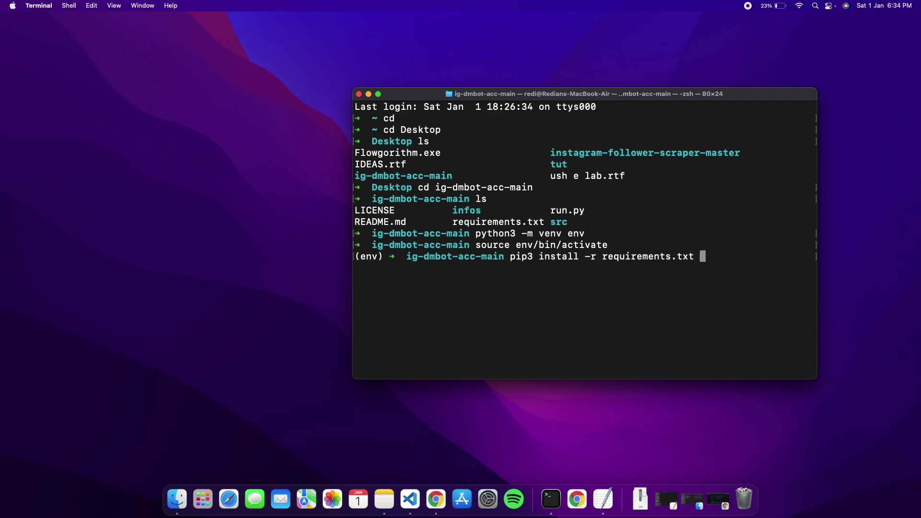
pyautogui.press('Return')
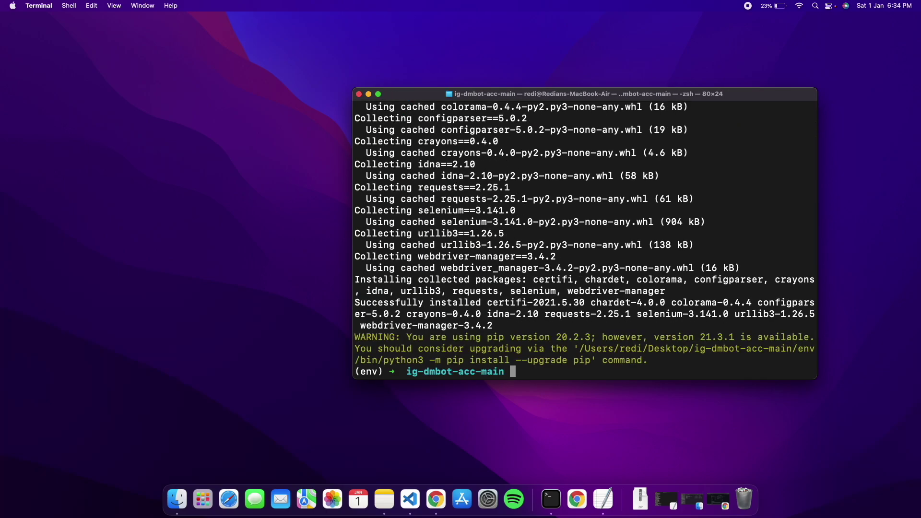
pyautogui.write('ls')
pyautogui.press('Return')
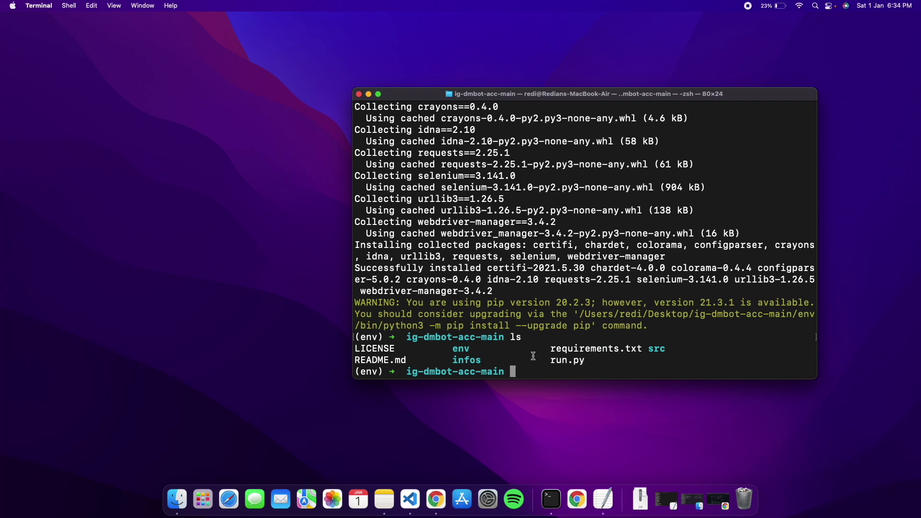
# Switch to Visual Studio Code and open the ig-dmbot-acc-main folder from the Desktop
pyautogui.click(410, 499)
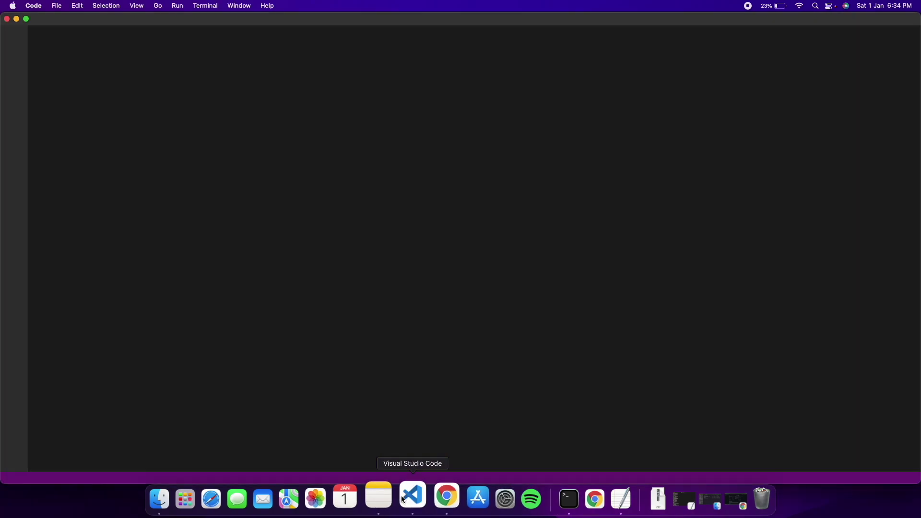
pyautogui.click(56, 6)
pyautogui.click(99, 72)
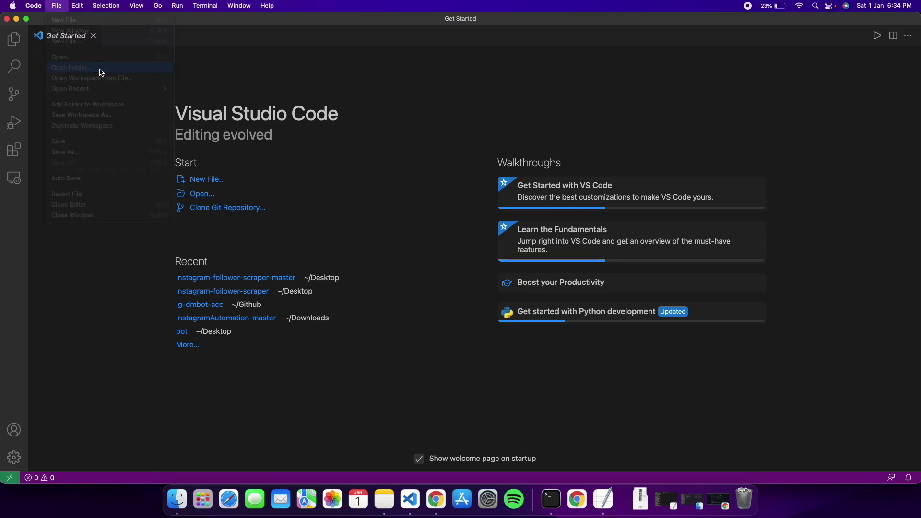
pyautogui.click(407, 210)
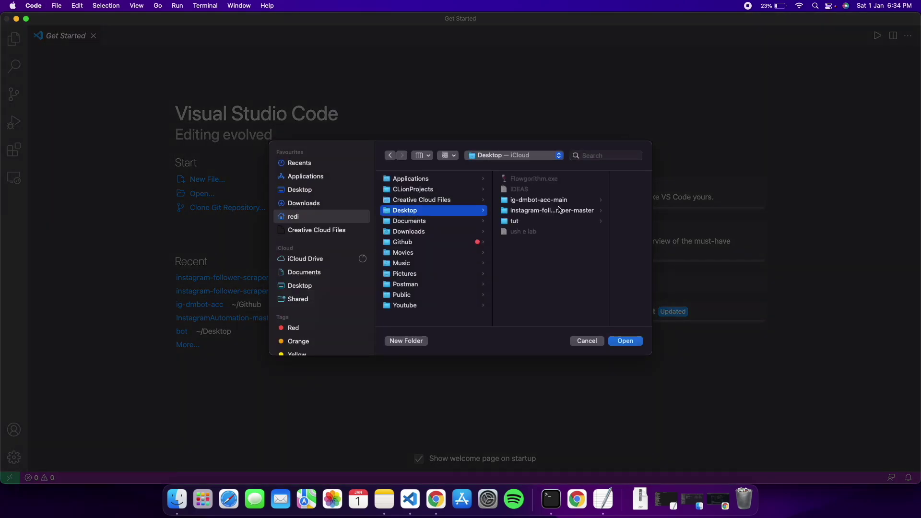
pyautogui.click(540, 200)
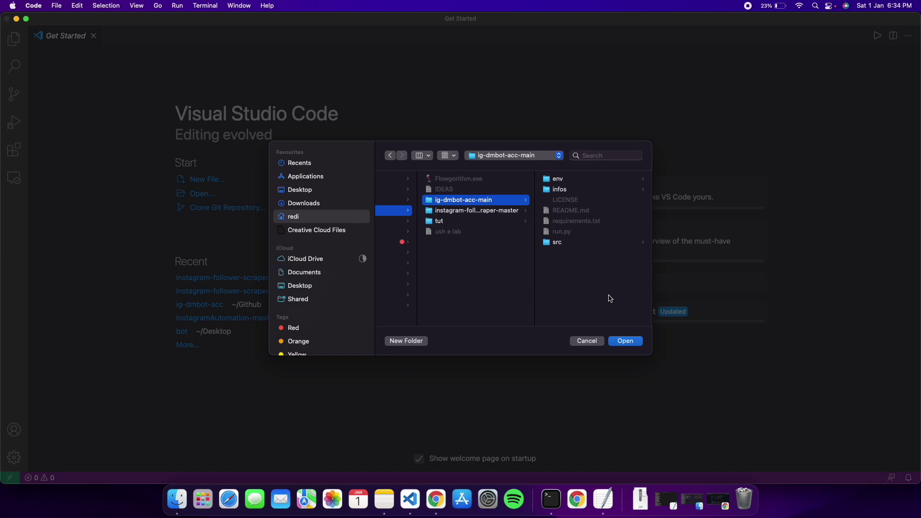
pyautogui.click(626, 340)
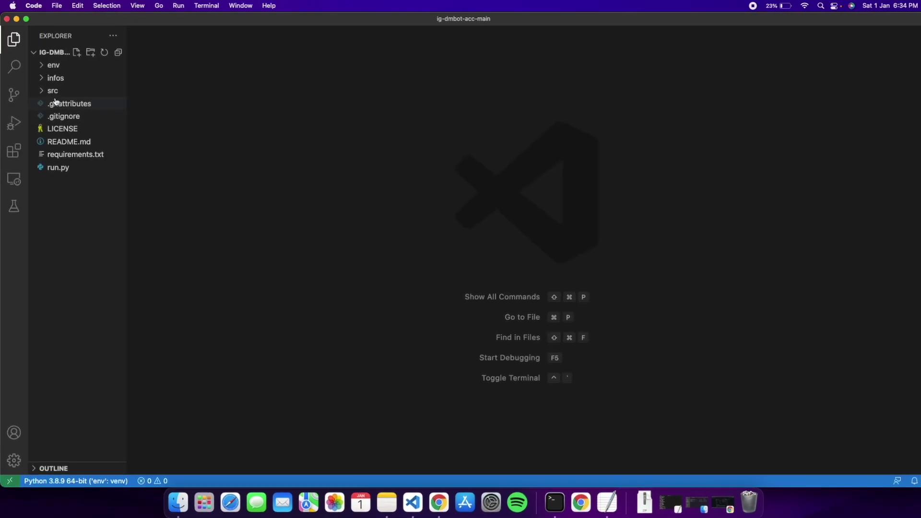
# Open accounts.json from the infos folder and adjust the editor zoom for readability
pyautogui.click(44, 78)
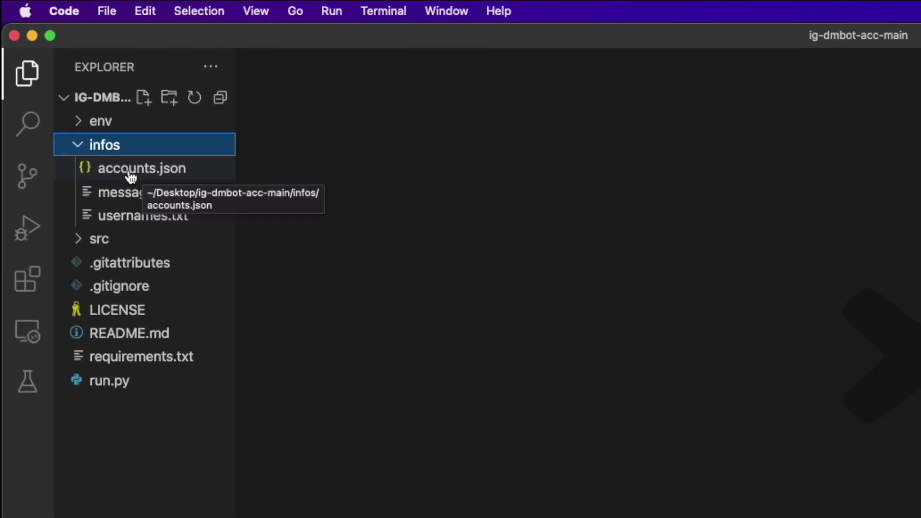
pyautogui.click(134, 158)
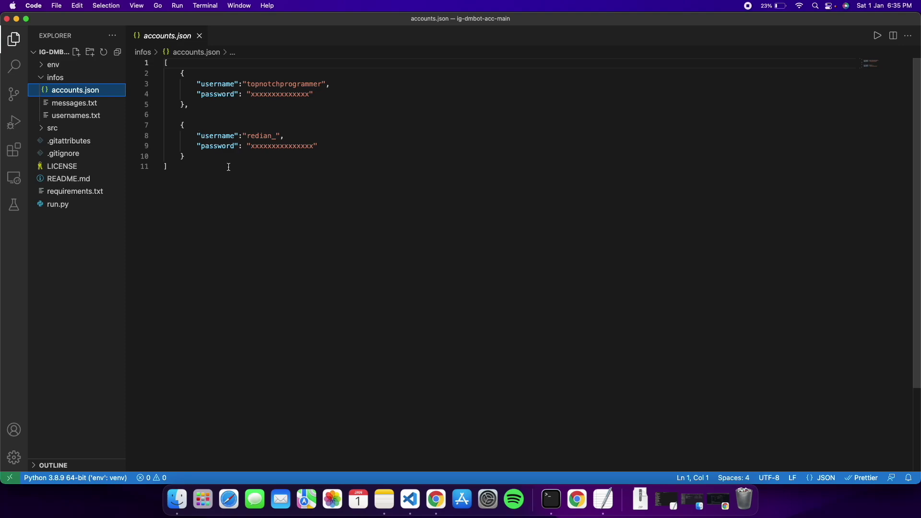
pyautogui.click(261, 170)
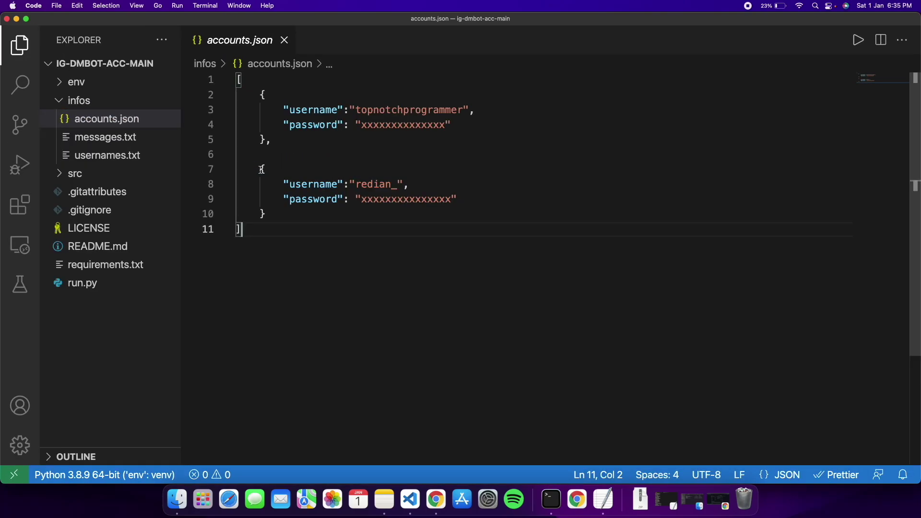
pyautogui.press('super+minus')
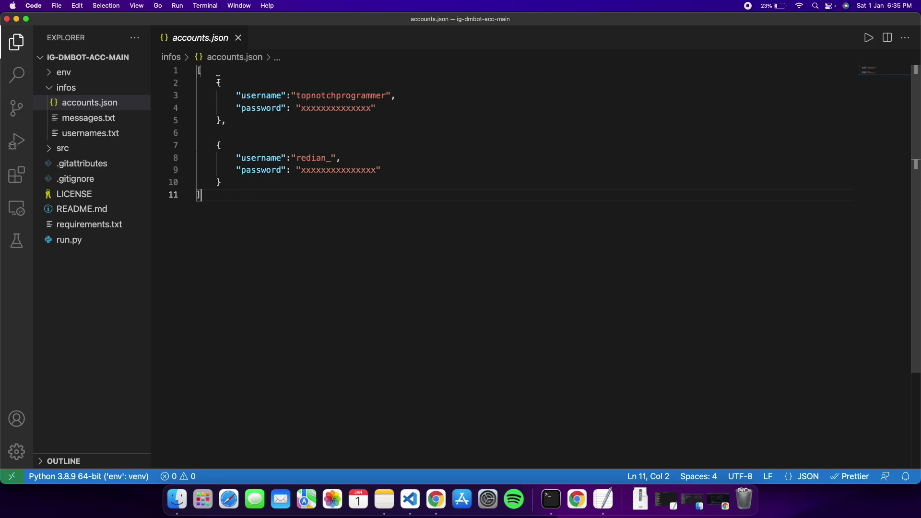
# Paste three copies of the first account entry after the second one and correct the commas separating the entries
pyautogui.moveTo(216, 83); pyautogui.dragTo(234, 119)
pyautogui.press('super+c')
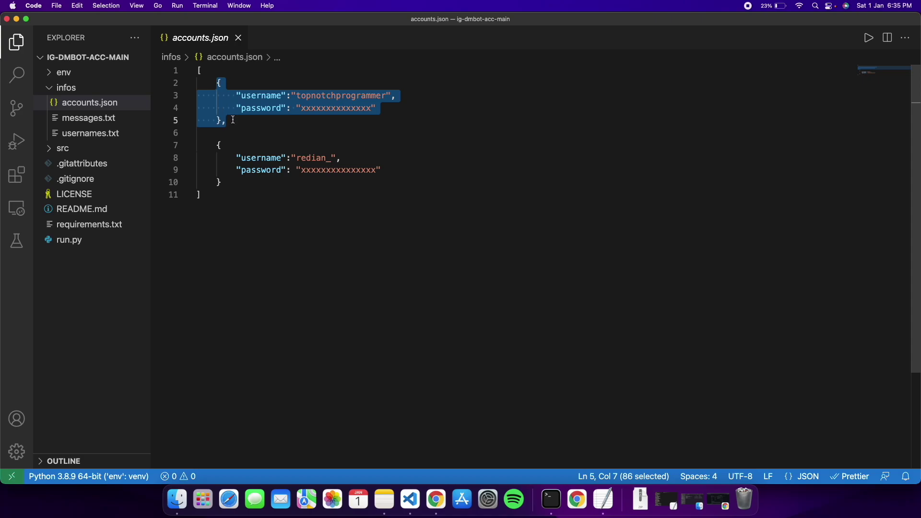
pyautogui.click(242, 180)
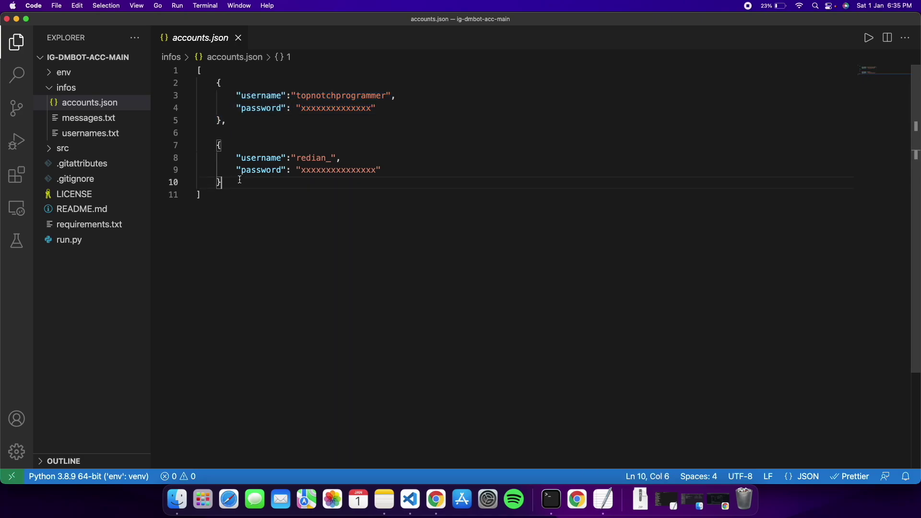
pyautogui.press('Return')
pyautogui.press('super+v')
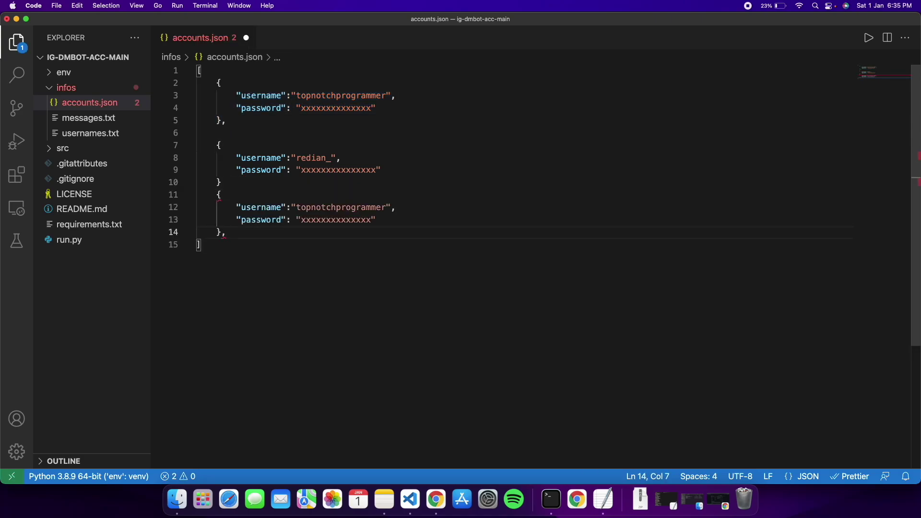
pyautogui.press('Return')
pyautogui.press('super+v')
pyautogui.press('Return')
pyautogui.press('super+v')
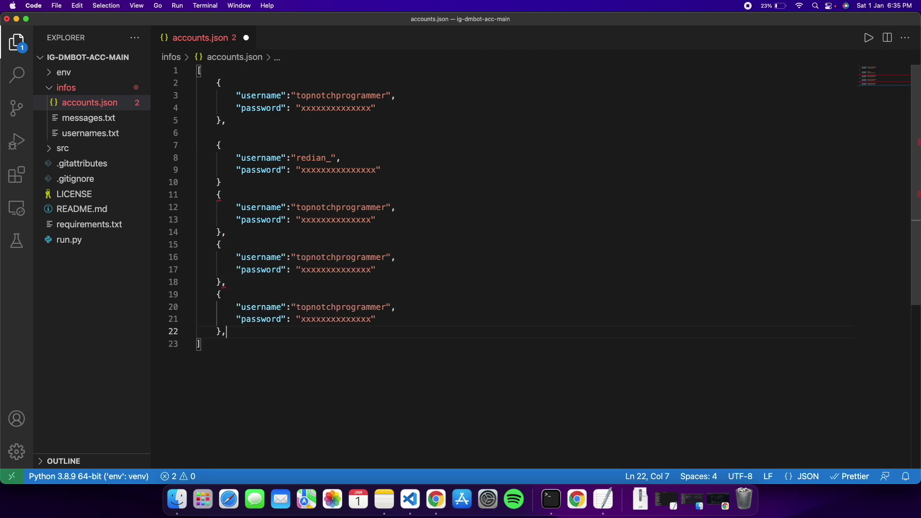
pyautogui.click(226, 183)
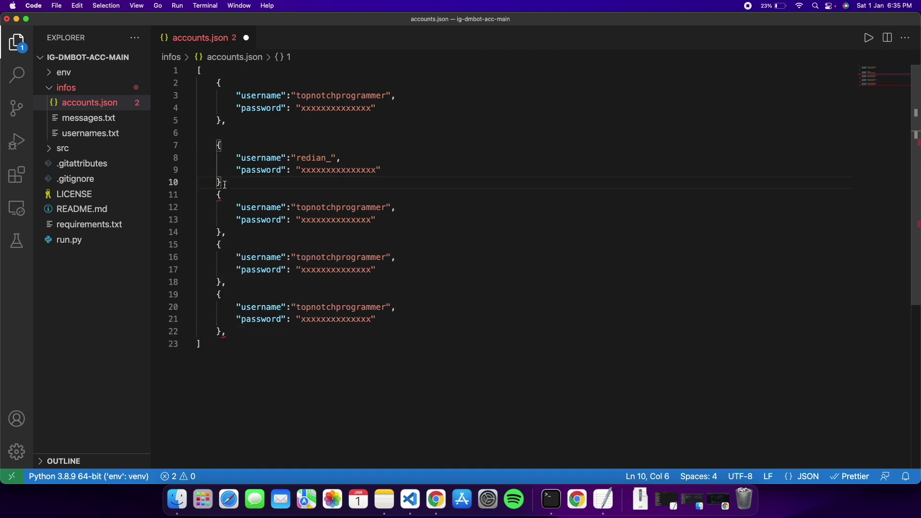
pyautogui.write(',')
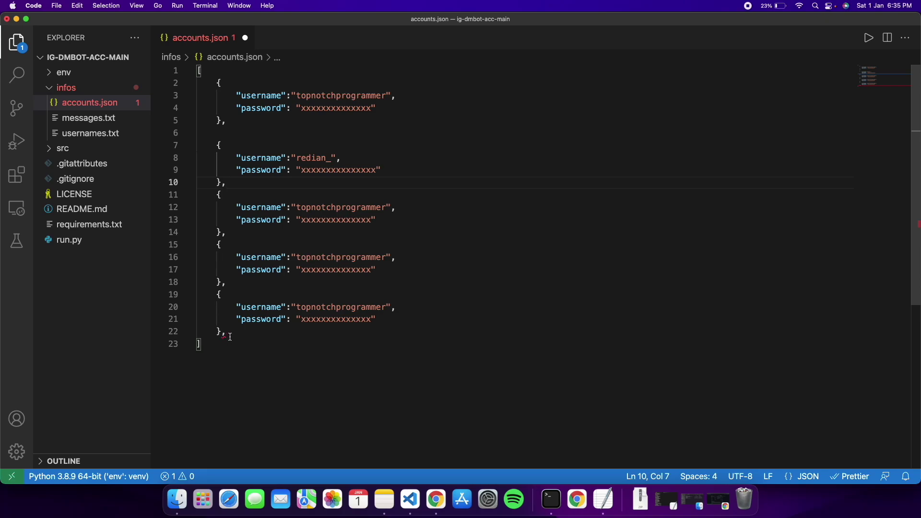
pyautogui.click(231, 337)
pyautogui.press('BackSpace')
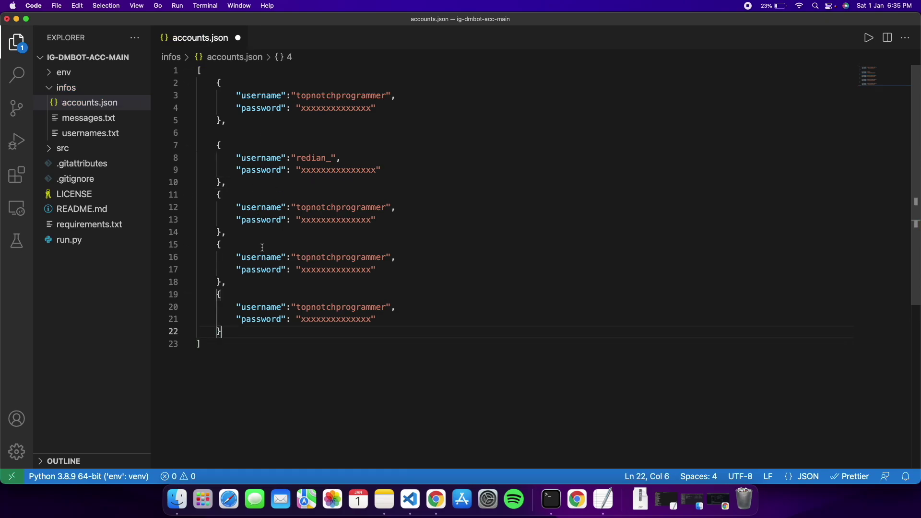
# Delete the three pasted account entries and the comma after the second account entry
pyautogui.scroll(-5, 262, 259)
pyautogui.scroll(5, 244, 216)
pyautogui.moveTo(216, 195); pyautogui.dragTo(231, 334)
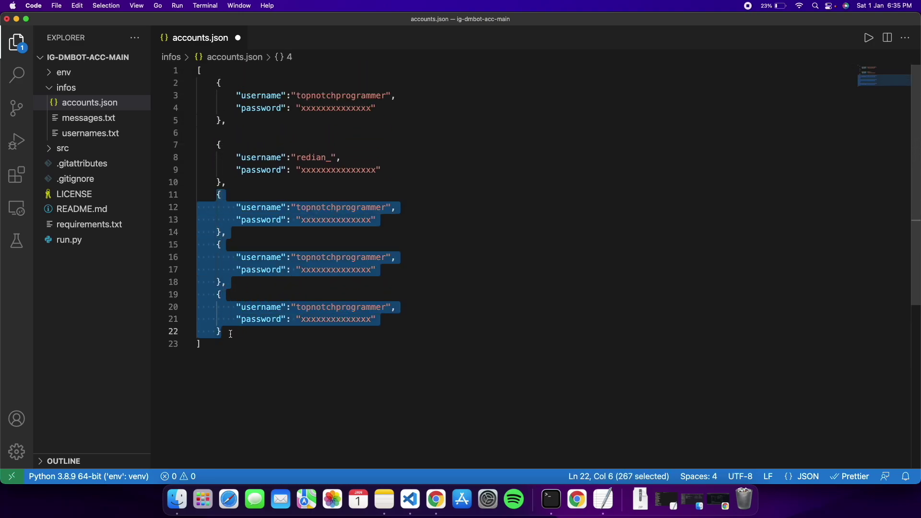
pyautogui.press('BackSpace')
pyautogui.click(229, 183)
pyautogui.press('BackSpace')
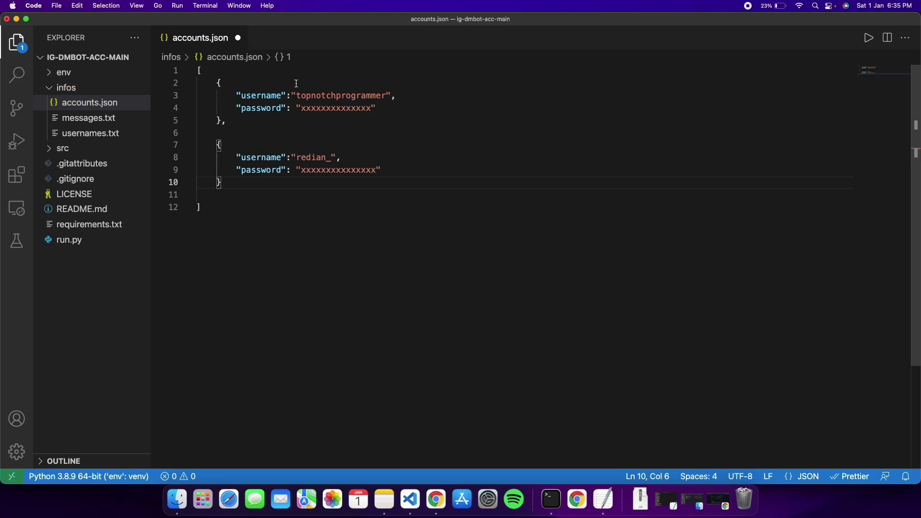
# Replace the first account's placeholder password with the real account password and save accounts.json
pyautogui.moveTo(302, 108); pyautogui.dragTo(372, 110)
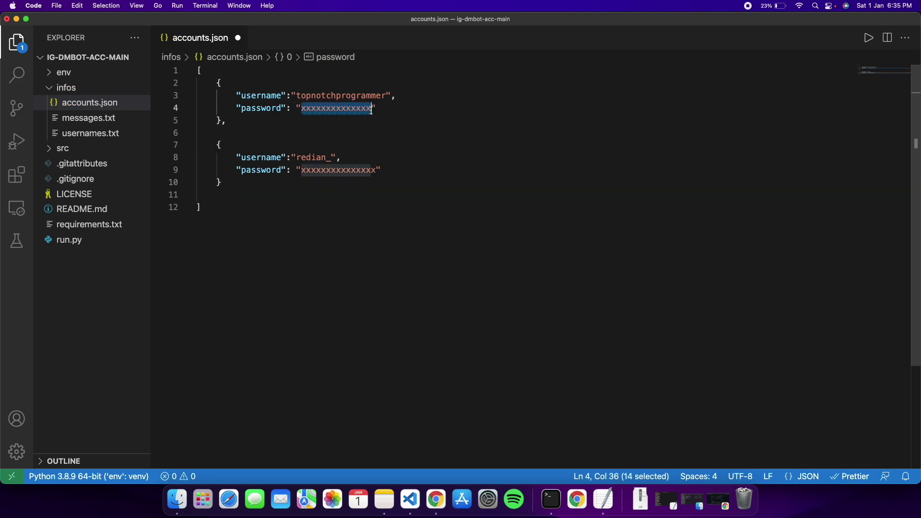
pyautogui.press('BackSpace')
pyautogui.press('super+v')
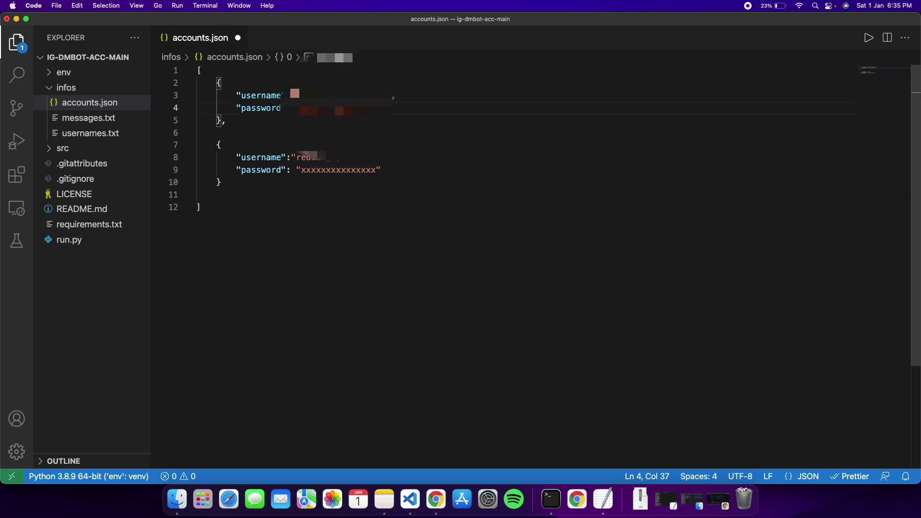
pyautogui.press('super+s')
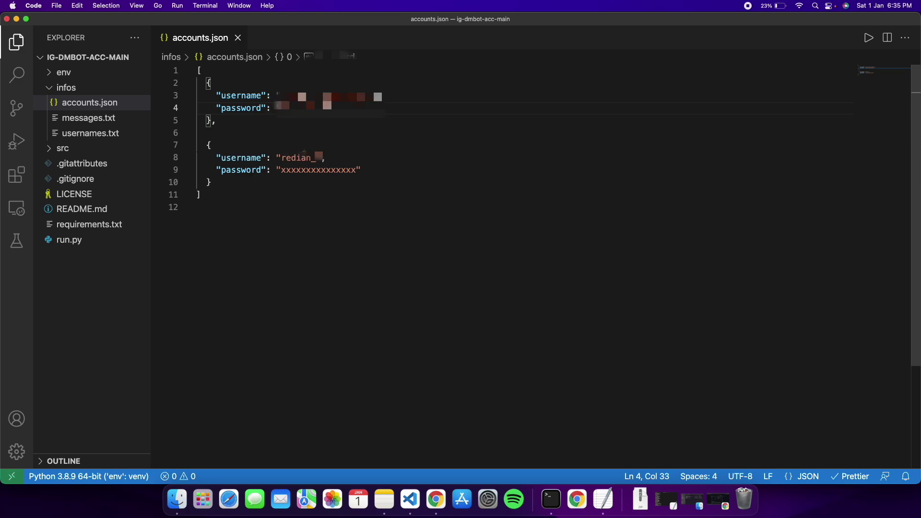
# Close accounts.json, open messages.txt and delete all of its sample messages
pyautogui.click(239, 38)
pyautogui.click(81, 121)
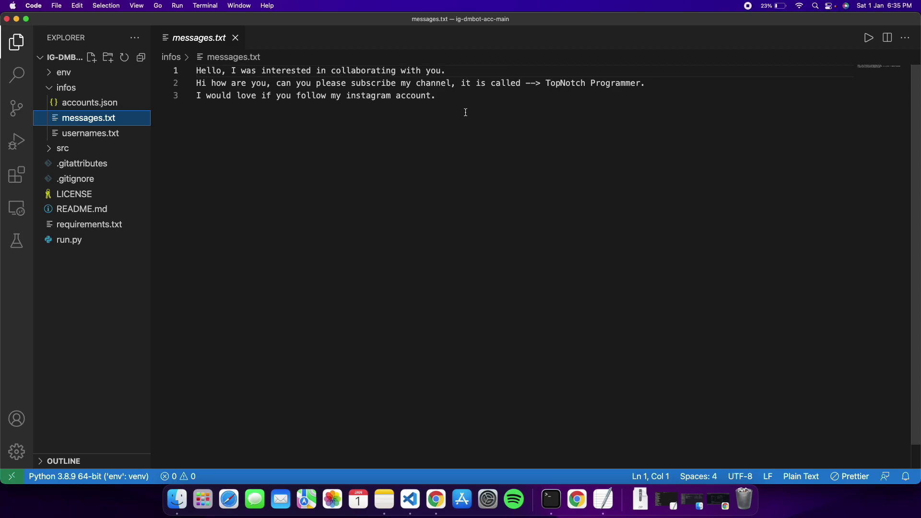
pyautogui.moveTo(466, 112); pyautogui.dragTo(196, 71)
pyautogui.press('BackSpace')
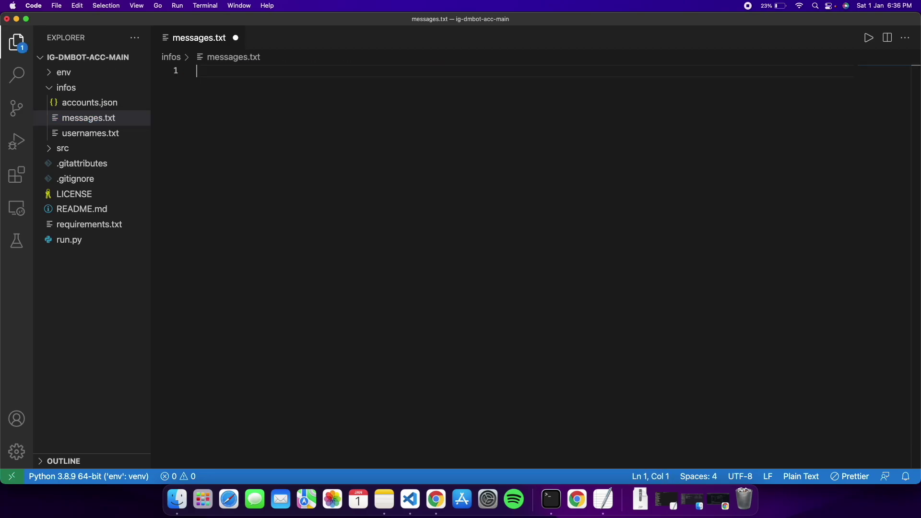
pyautogui.click(438, 499)
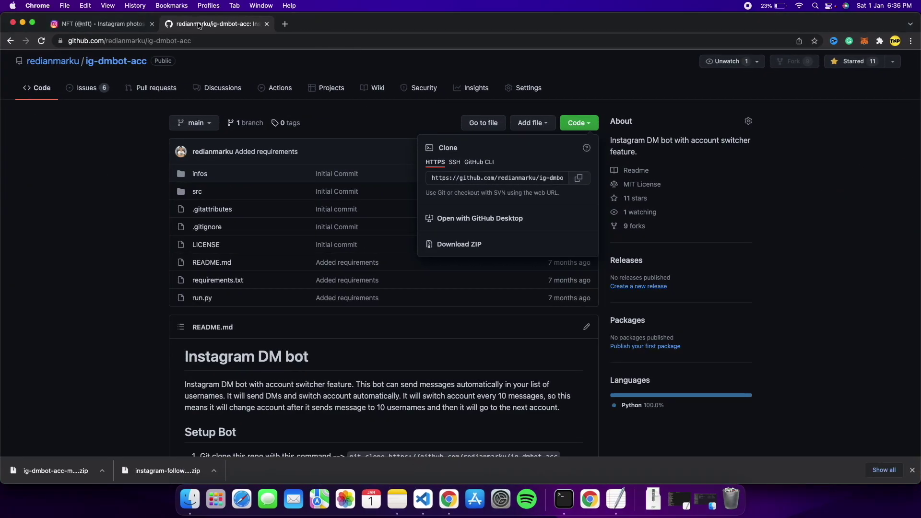
pyautogui.click(127, 25)
pyautogui.click(590, 65)
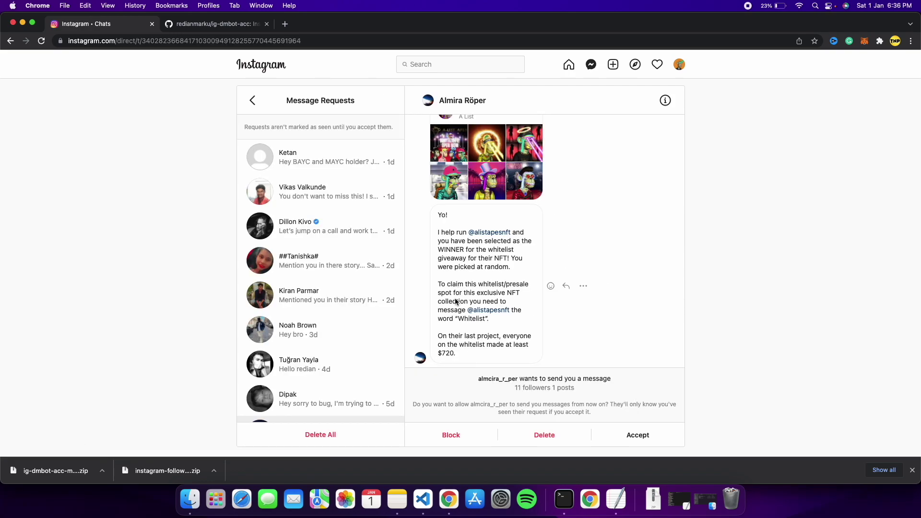
pyautogui.scroll(2, 456, 301)
pyautogui.scroll(-2, 456, 301)
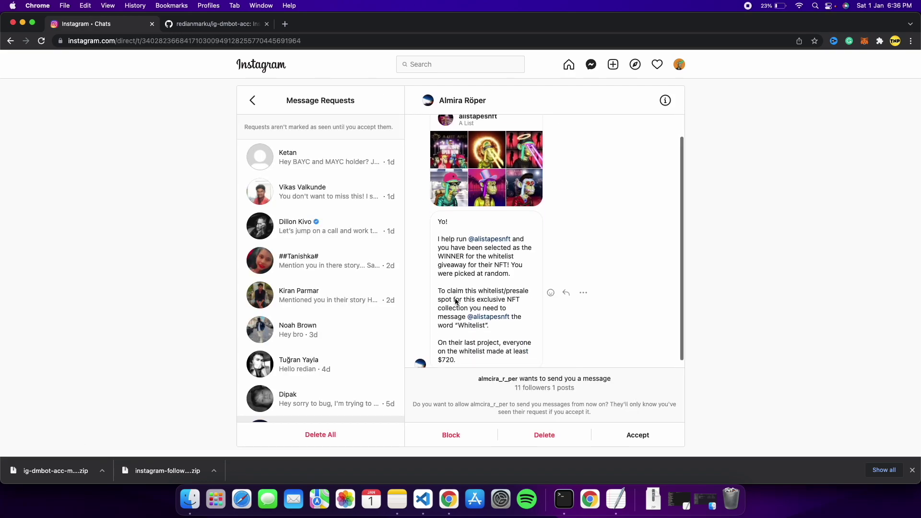
pyautogui.moveTo(455, 354); pyautogui.dragTo(437, 215)
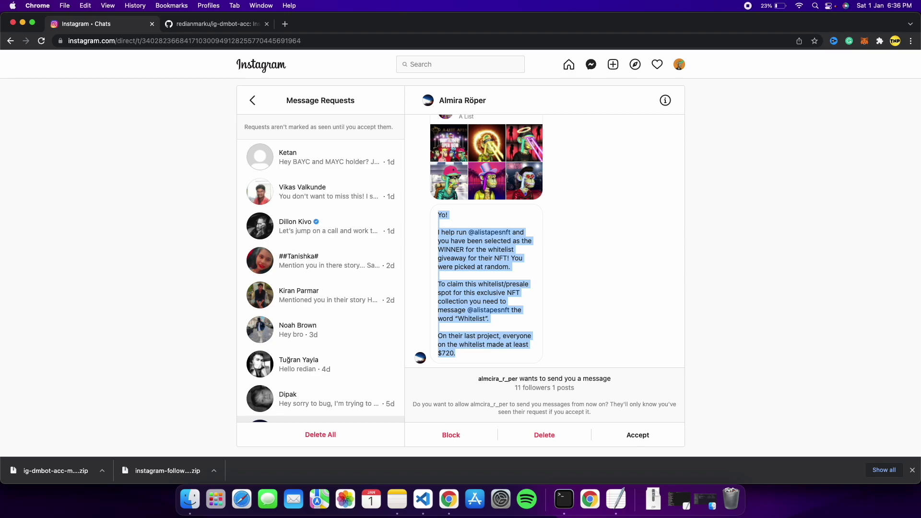
pyautogui.click(423, 499)
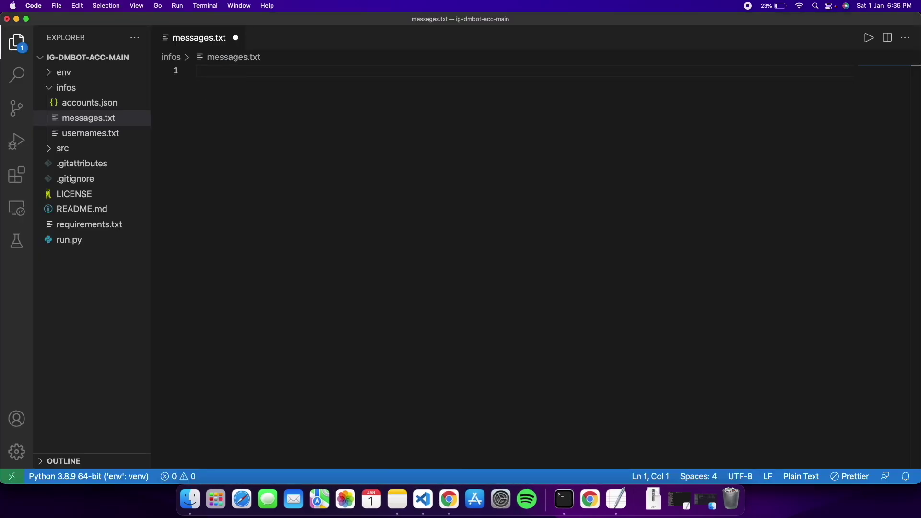
pyautogui.press('super+v')
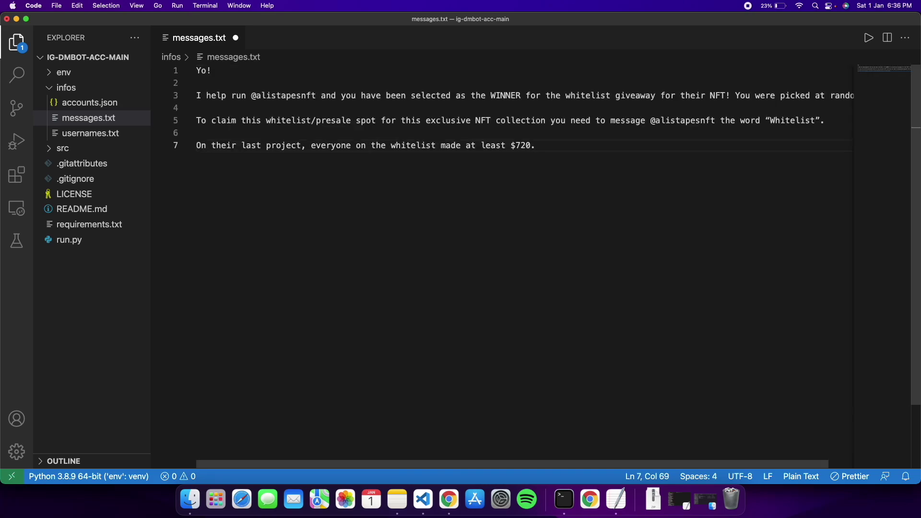
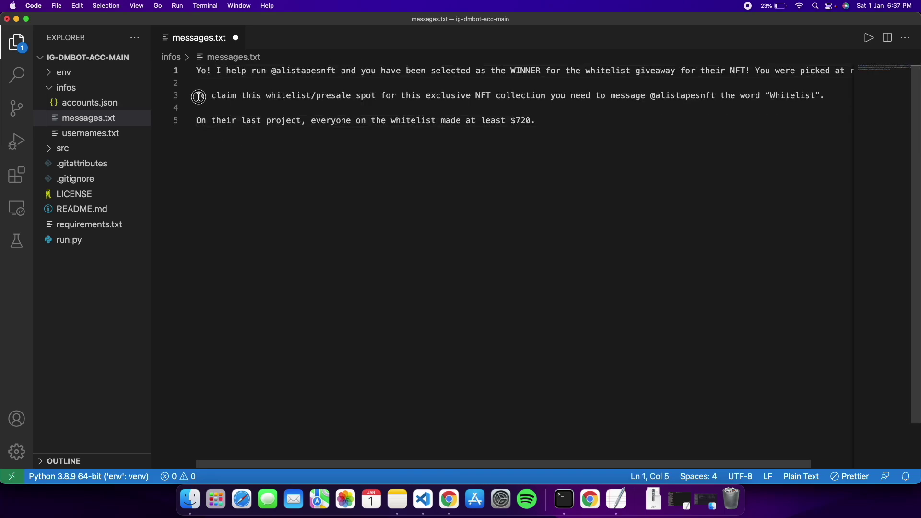
# Join the three paragraphs of the giveaway message into a single line and save messages.txt
pyautogui.click(197, 94)
pyautogui.press('BackSpace')
pyautogui.press('BackSpace')
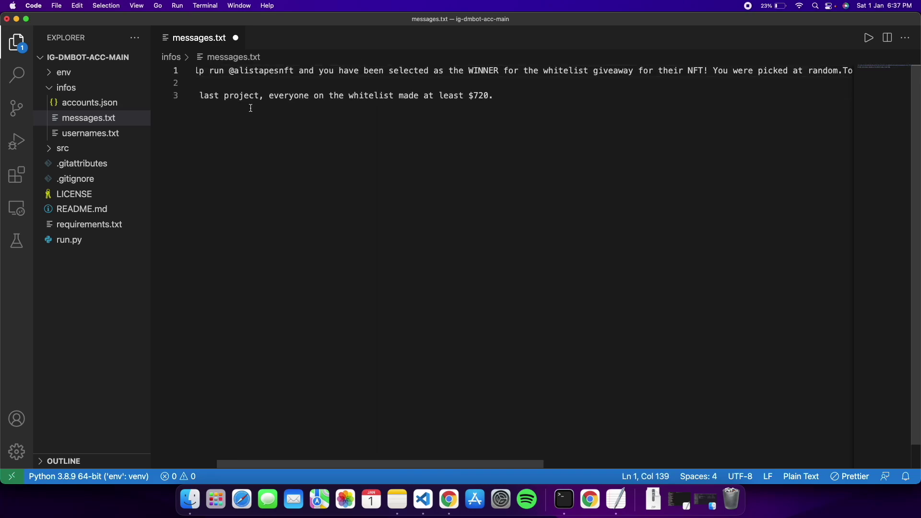
pyautogui.hscroll(-3, 235, 107)
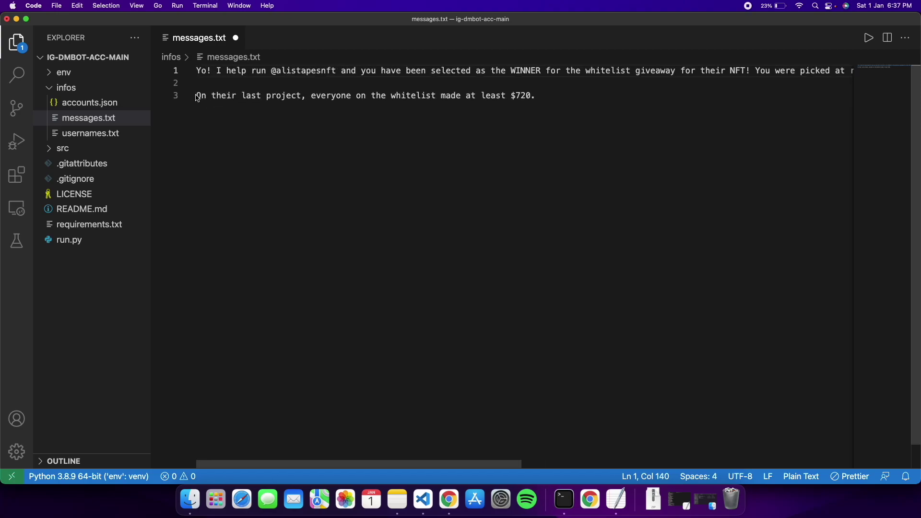
pyautogui.click(197, 98)
pyautogui.press('BackSpace')
pyautogui.press('BackSpace')
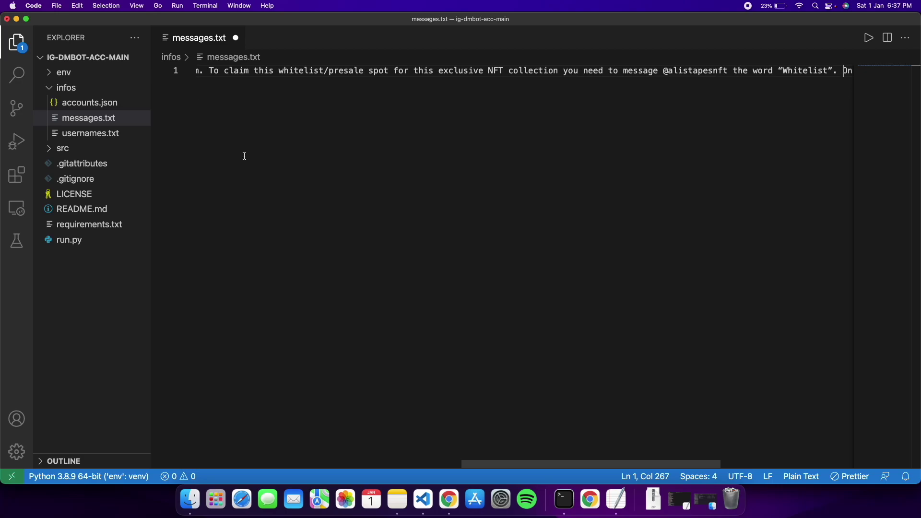
pyautogui.press('super+s')
pyautogui.hscroll(-10, 264, 145)
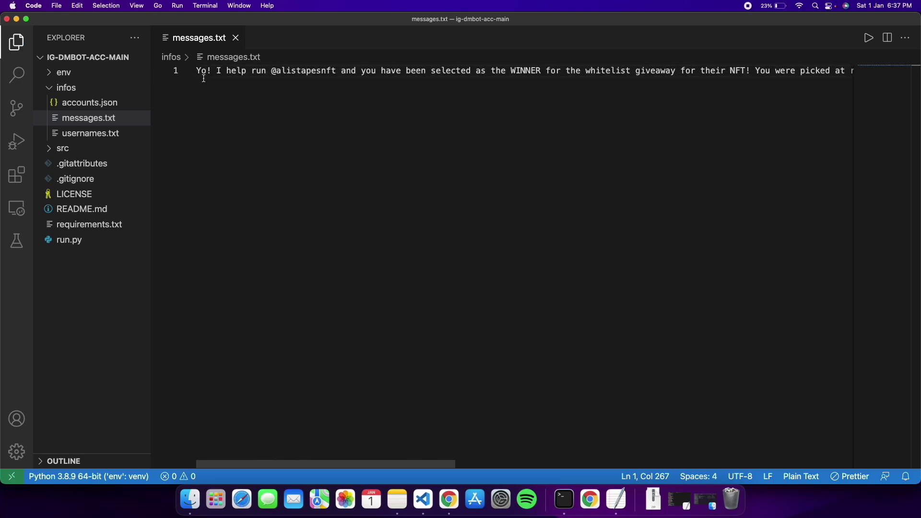
# Add the example lines "heloo" and "hi" below the giveaway message, delete both lines again and save messages.txt
pyautogui.moveTo(195, 89); pyautogui.dragTo(238, 95)
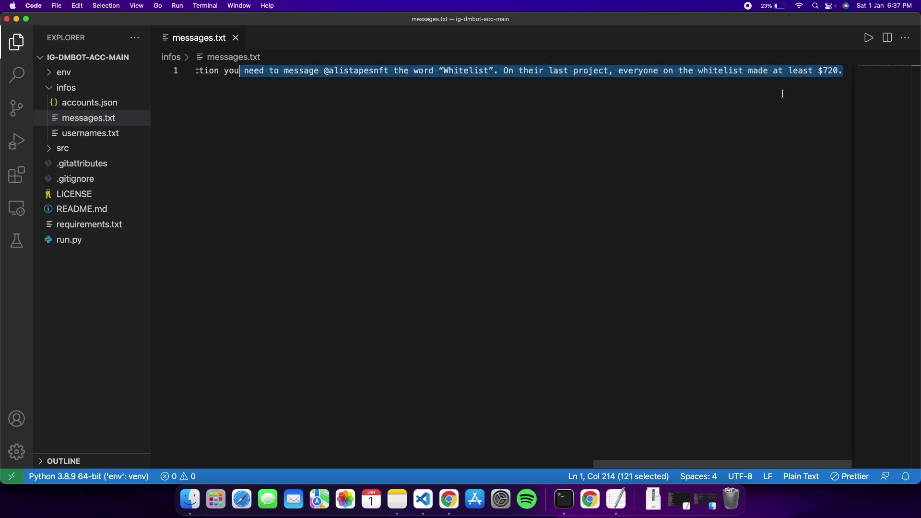
pyautogui.click(849, 73)
pyautogui.press('Return')
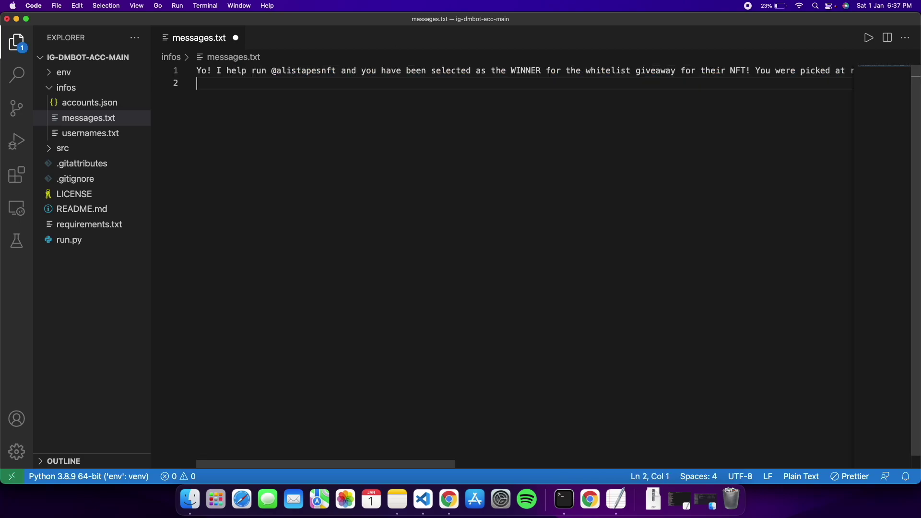
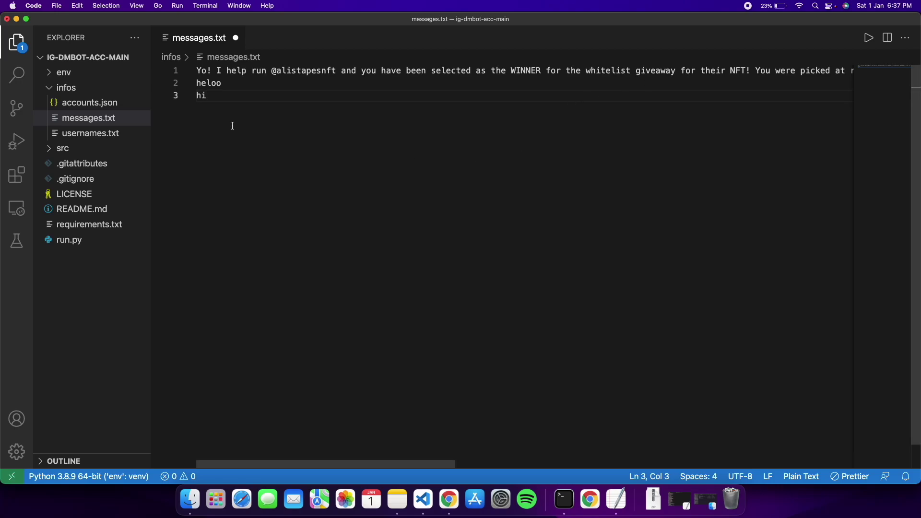
pyautogui.moveTo(211, 99); pyautogui.dragTo(198, 87)
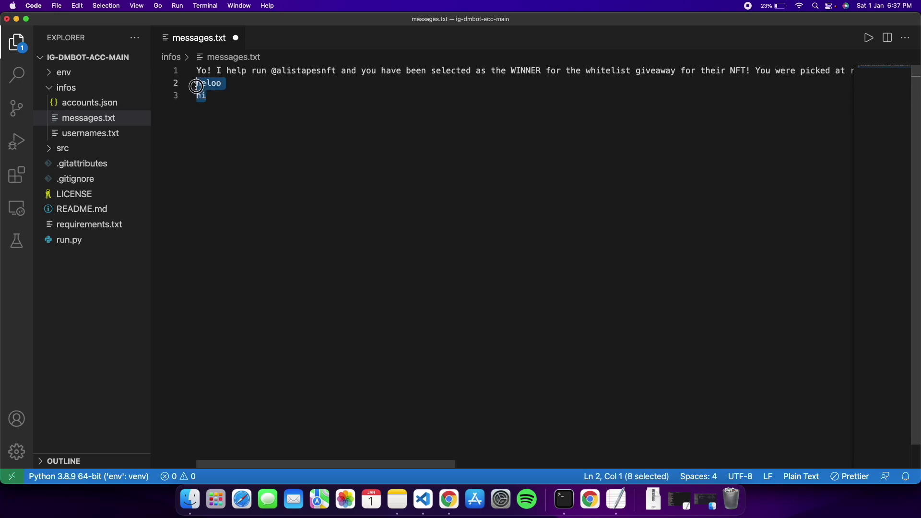
pyautogui.press('BackSpace')
pyautogui.press('BackSpace')
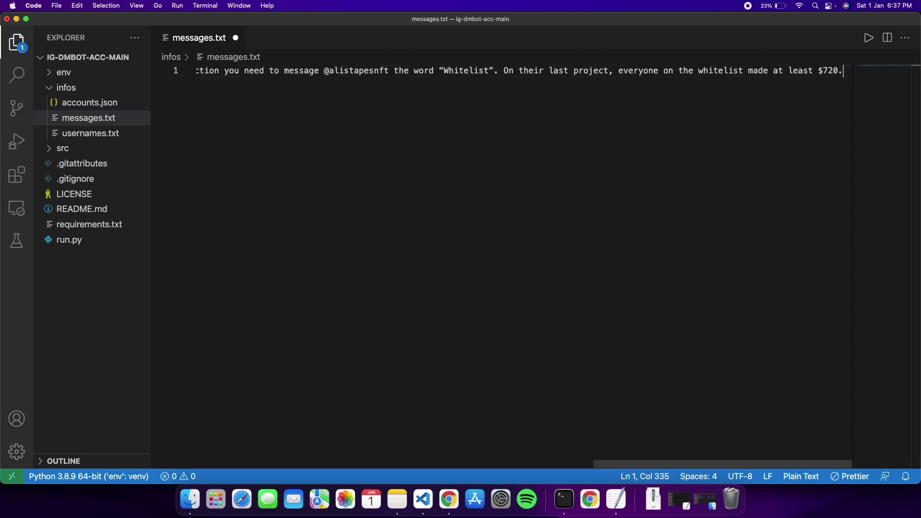
pyautogui.press('super+s')
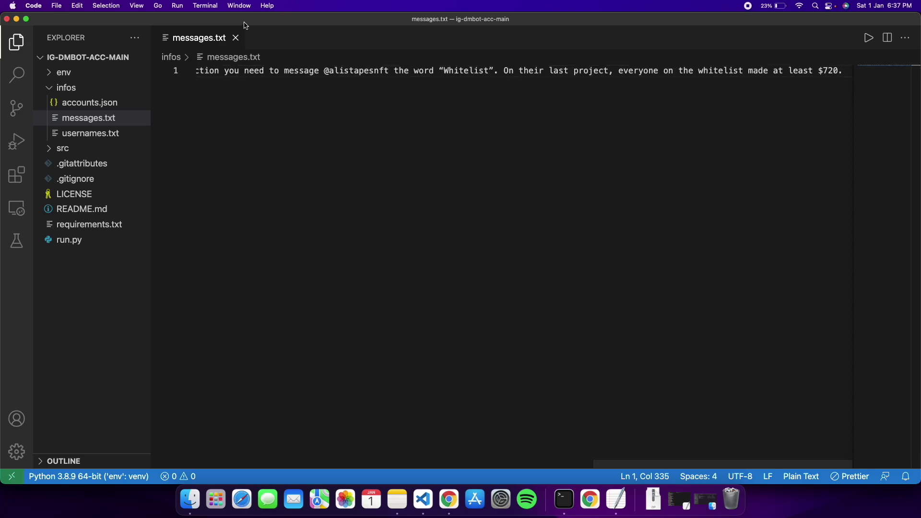
# Close messages.txt, open usernames.txt and delete all of its sample usernames
pyautogui.click(236, 38)
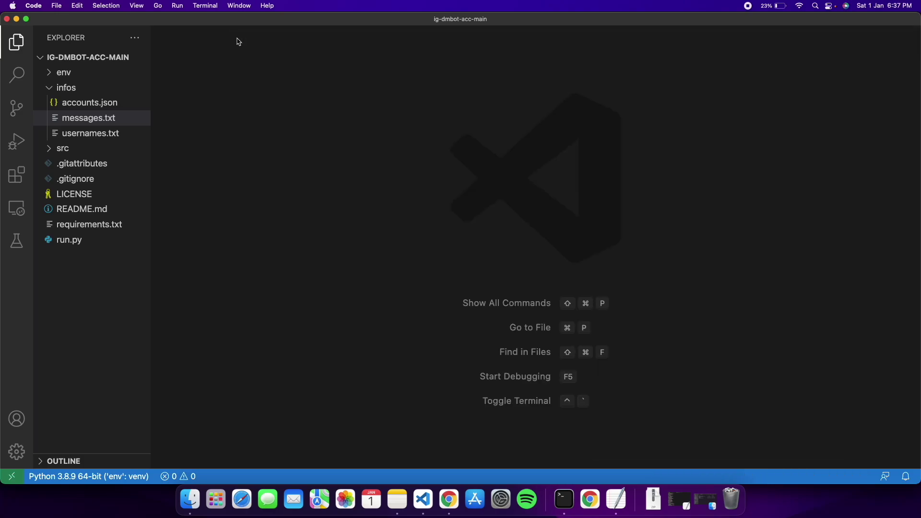
pyautogui.click(95, 134)
pyautogui.press('super+a')
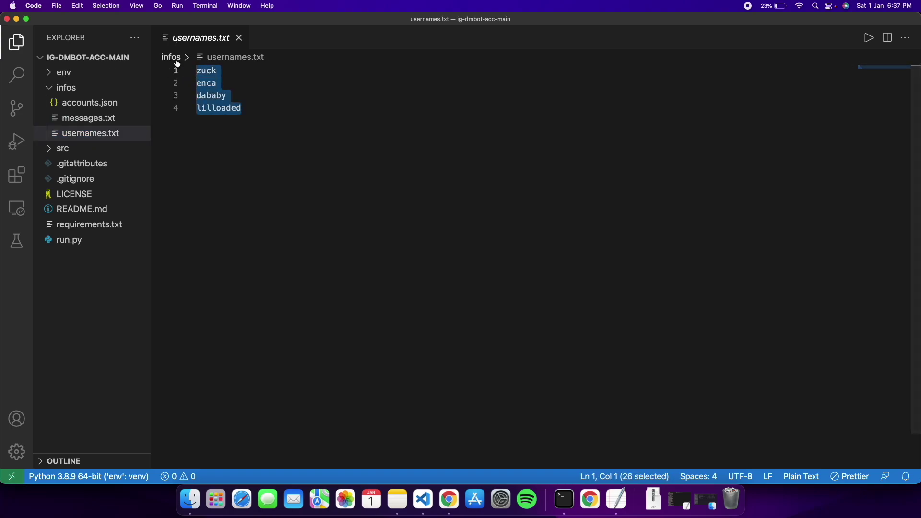
pyautogui.press('BackSpace')
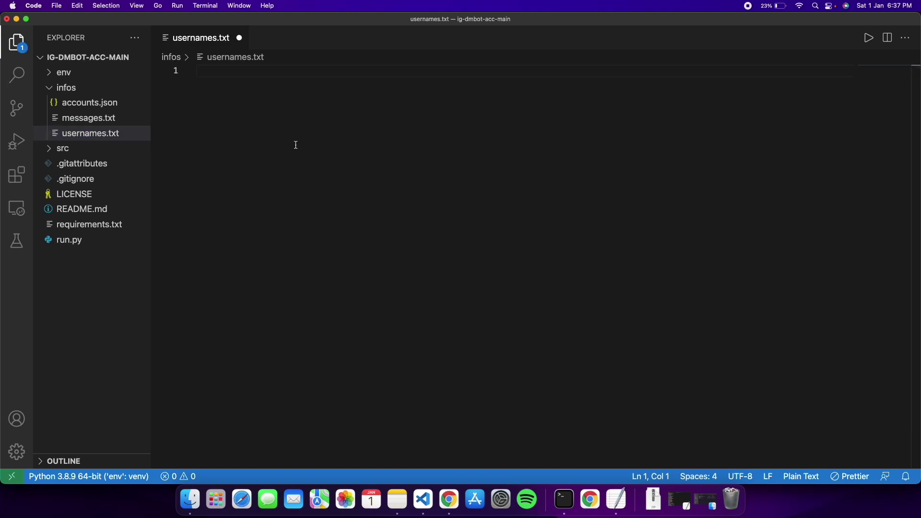
# Copy all usernames from followers.txt in TextEdit into usernames.txt in Visual Studio Code, then save and close usernames.txt
pyautogui.click(681, 501)
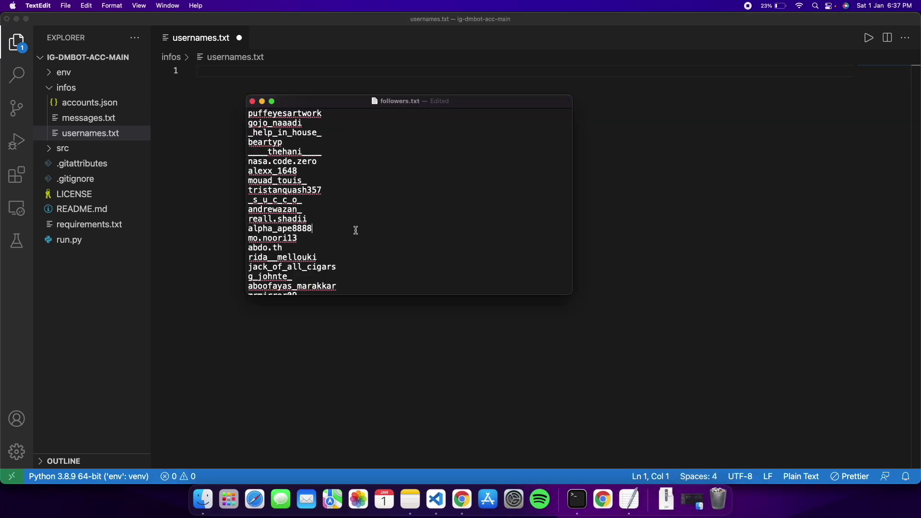
pyautogui.press('super+a')
pyautogui.press('super+m')
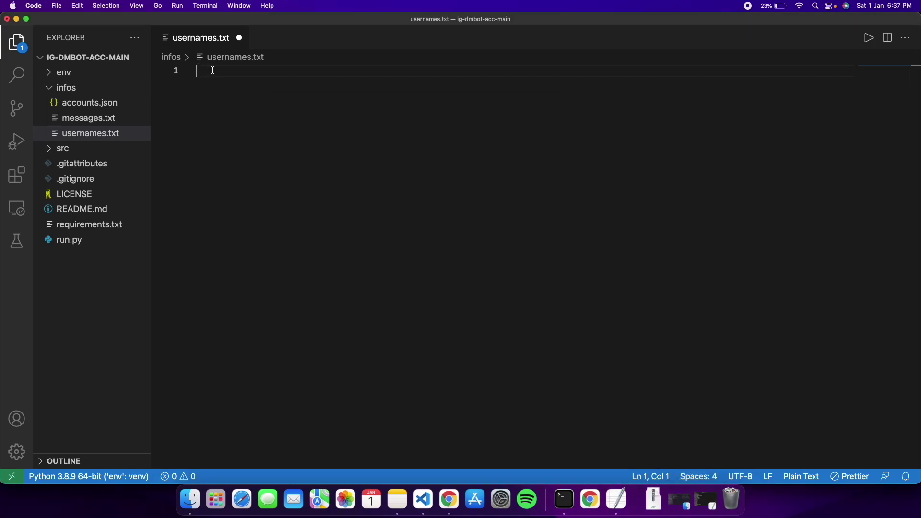
pyautogui.press('super+v')
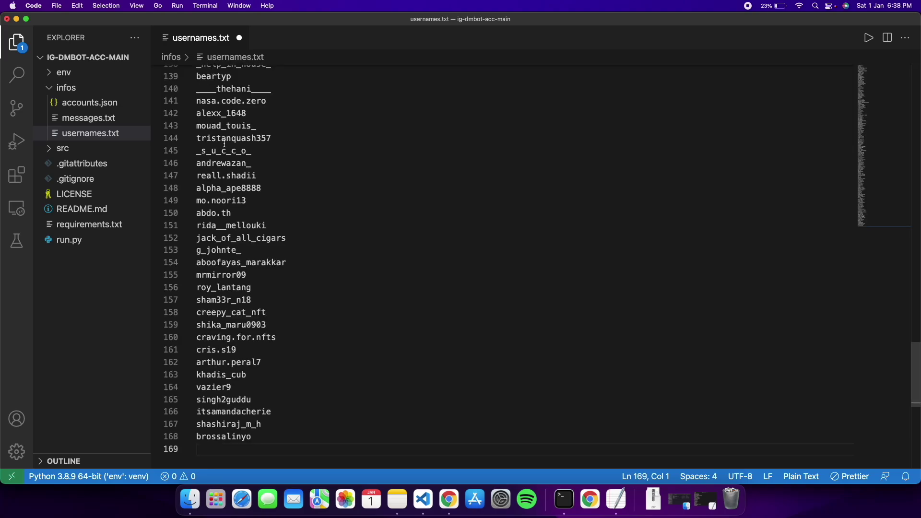
pyautogui.scroll(15, 224, 144)
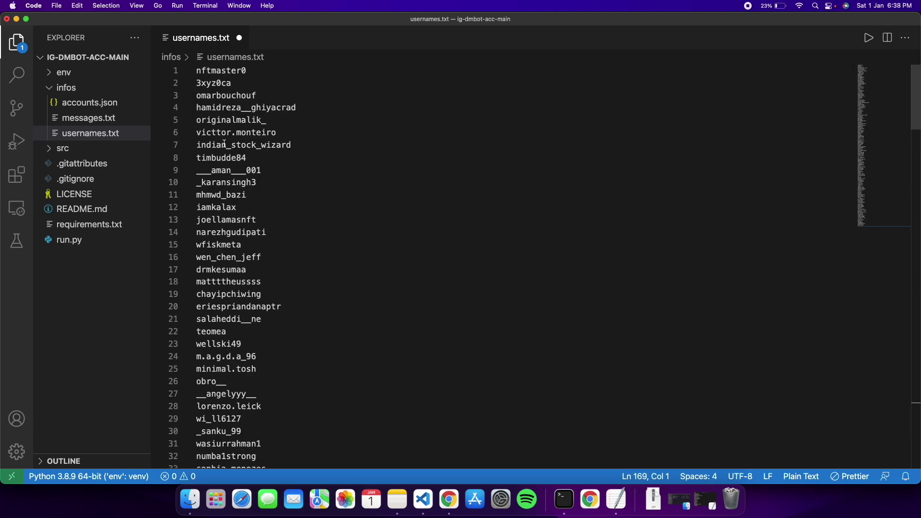
pyautogui.press('super+s')
pyautogui.press('super+w')
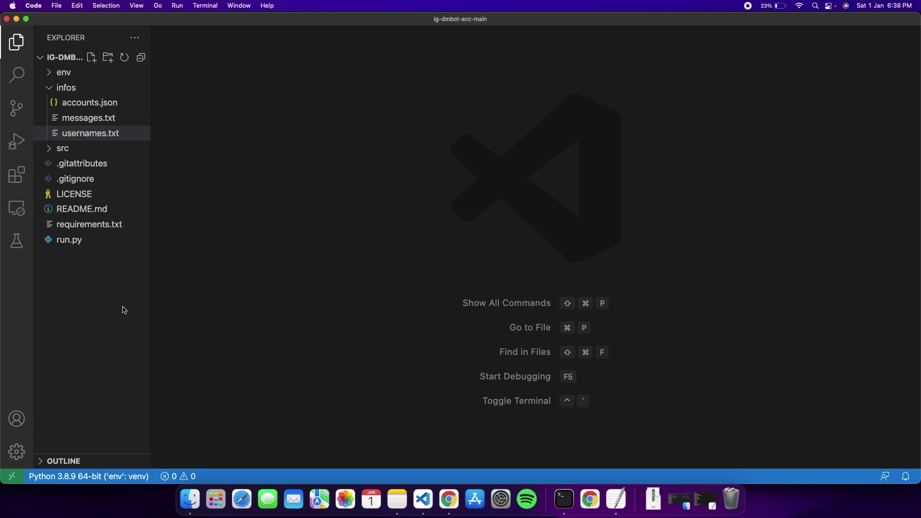
# Minimize the Visual Studio Code and Chrome windows and move the Terminal window nearer the middle of the desktop
pyautogui.click(16, 19)
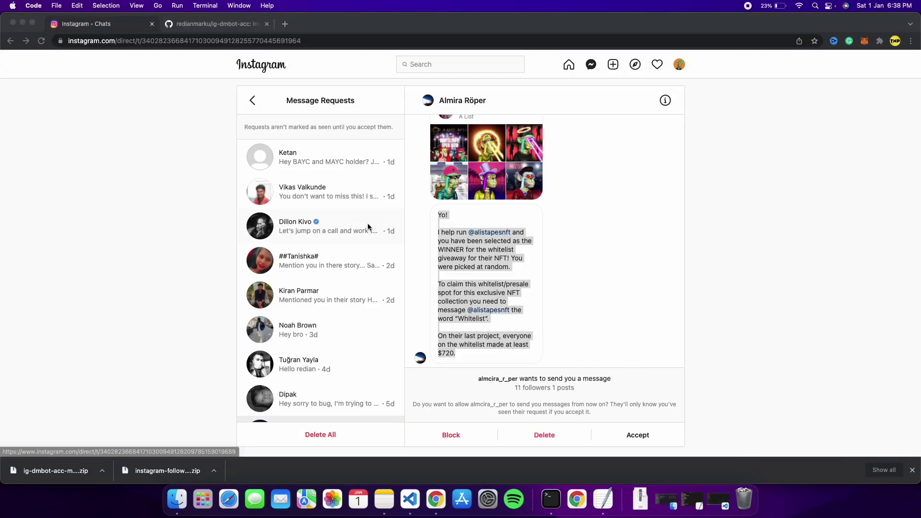
pyautogui.click(23, 22)
pyautogui.click(617, 93)
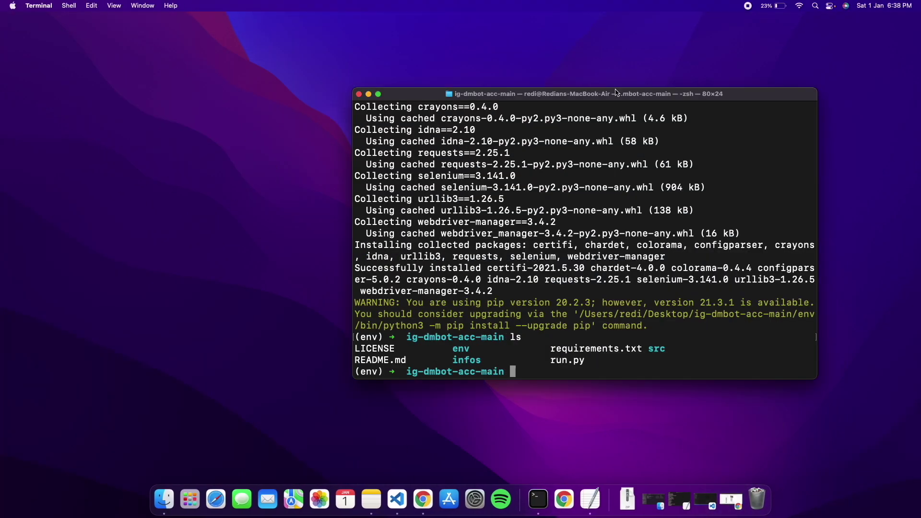
pyautogui.moveTo(599, 164); pyautogui.dragTo(607, 165)
pyautogui.moveTo(593, 94); pyautogui.dragTo(447, 73)
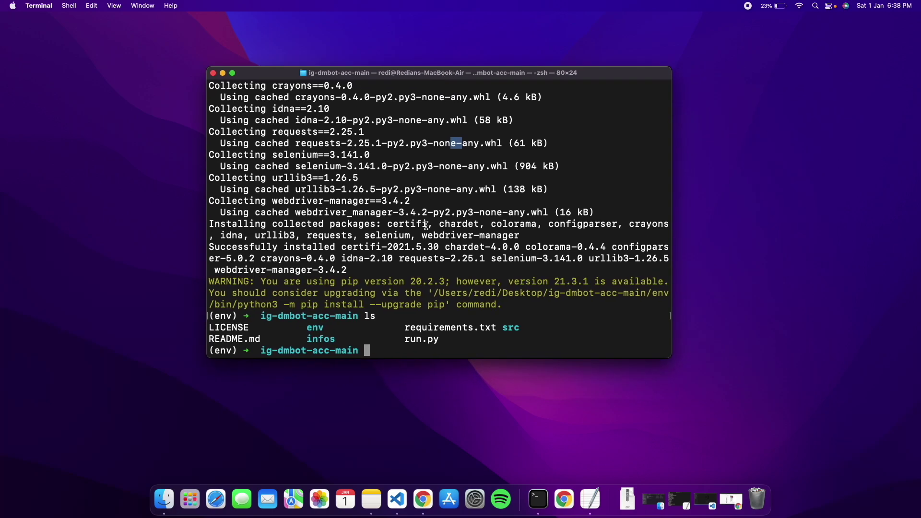
# Start the DM bot from the ig-dmbot-acc-main folder in Terminal with the command python3 run.py
pyautogui.click(423, 240)
pyautogui.write('python3 ')
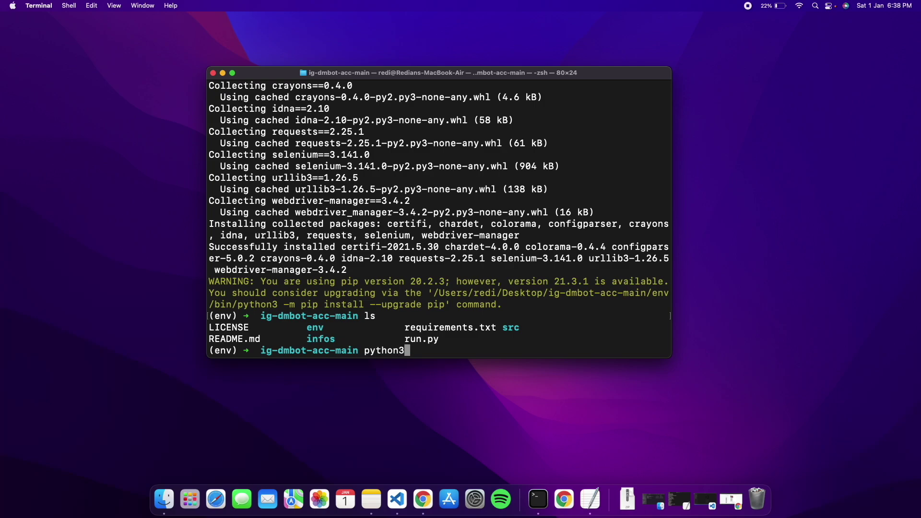
pyautogui.write('run.py')
pyautogui.press('Return')
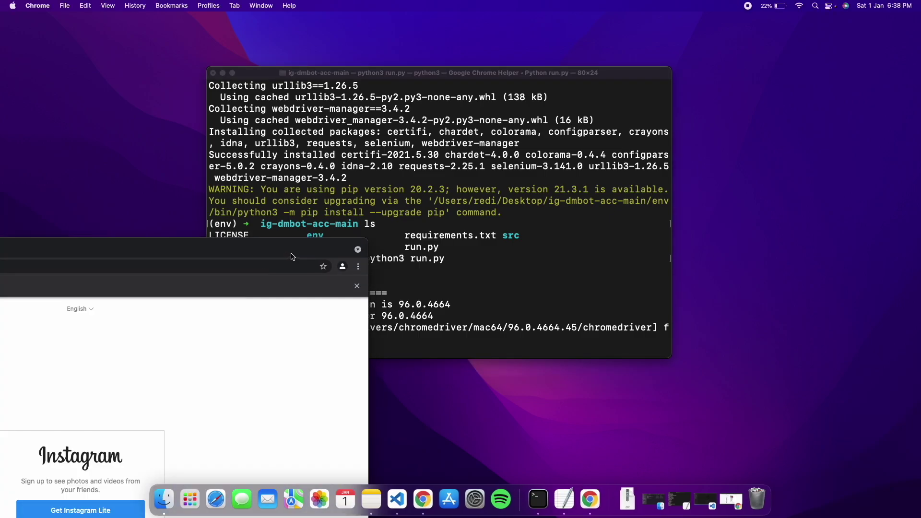
# Narrow the automated Chrome window and arrange it side by side with the Terminal window
pyautogui.moveTo(240, 207); pyautogui.dragTo(428, 44)
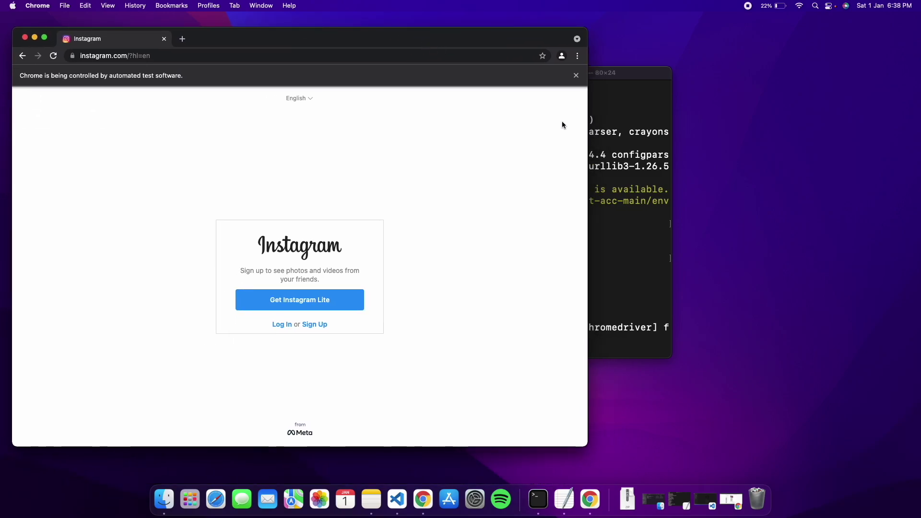
pyautogui.moveTo(585, 134); pyautogui.dragTo(238, 139)
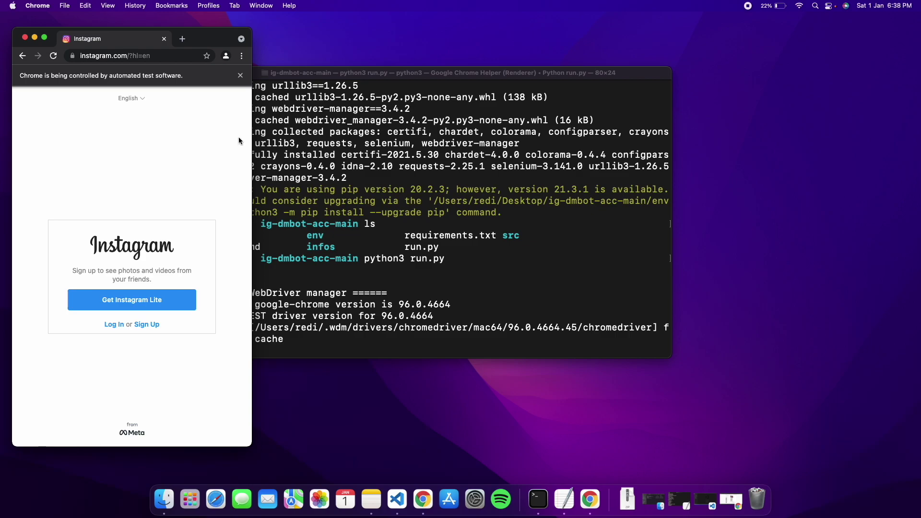
pyautogui.moveTo(439, 74); pyautogui.dragTo(507, 80)
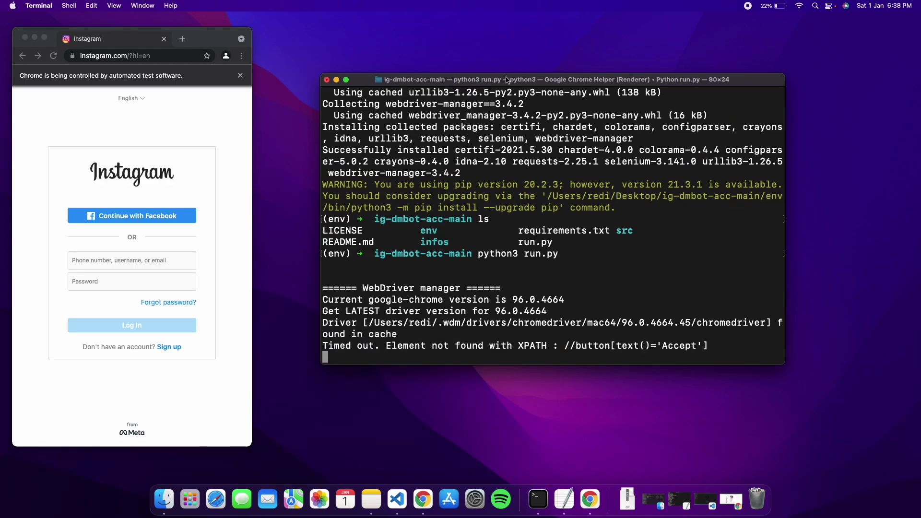